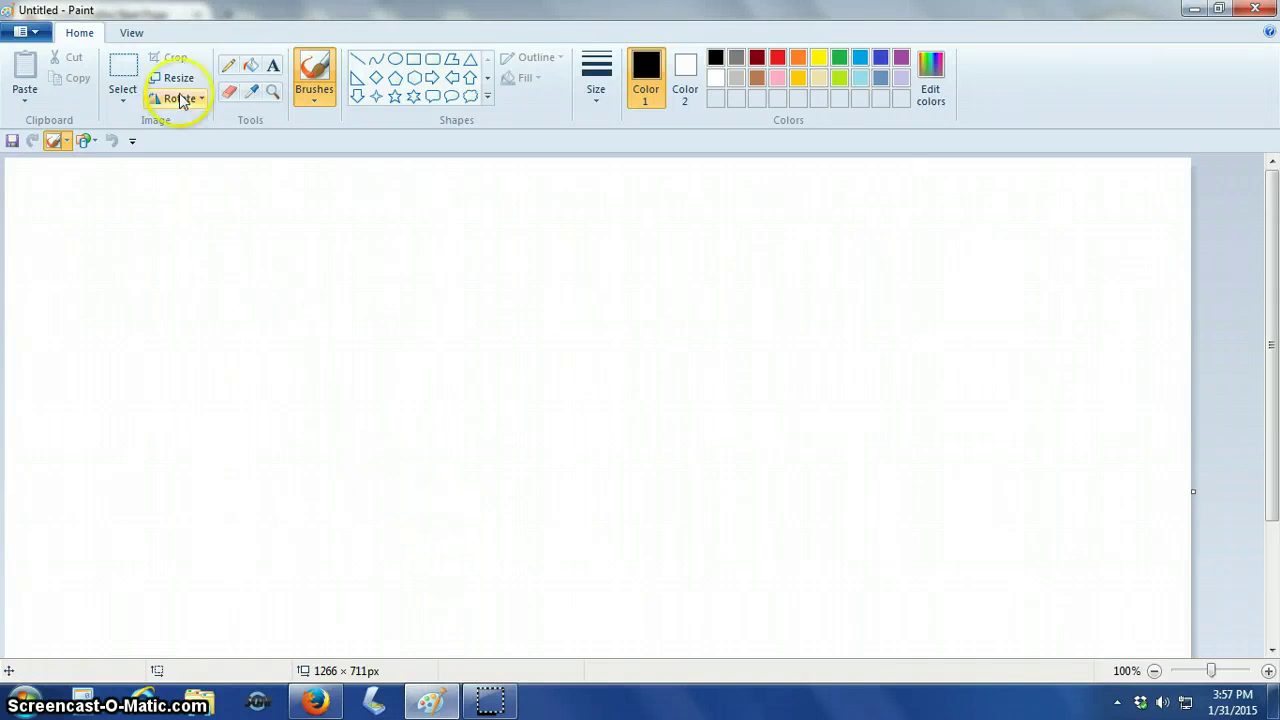
Set the Text tool's font size to 48, then close the empty text box.
{"action": "left_click", "coordinate": [273, 72]}
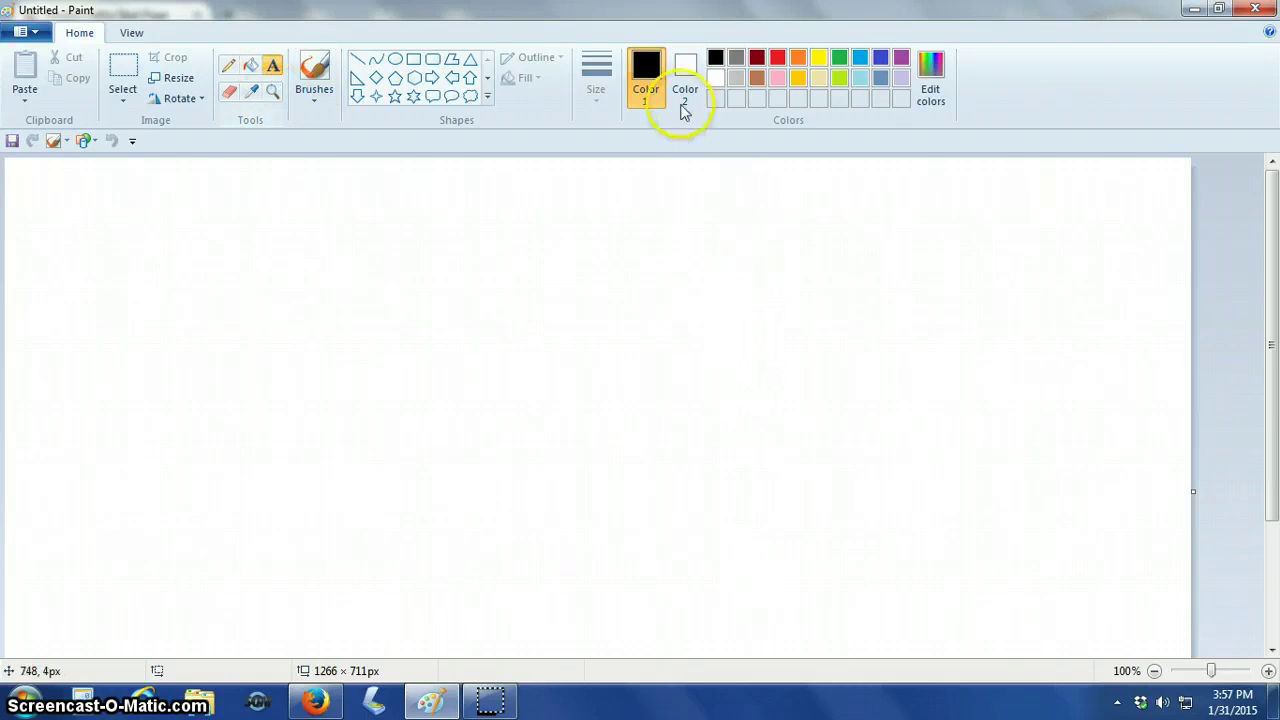
{"action": "left_click", "coordinate": [249, 266]}
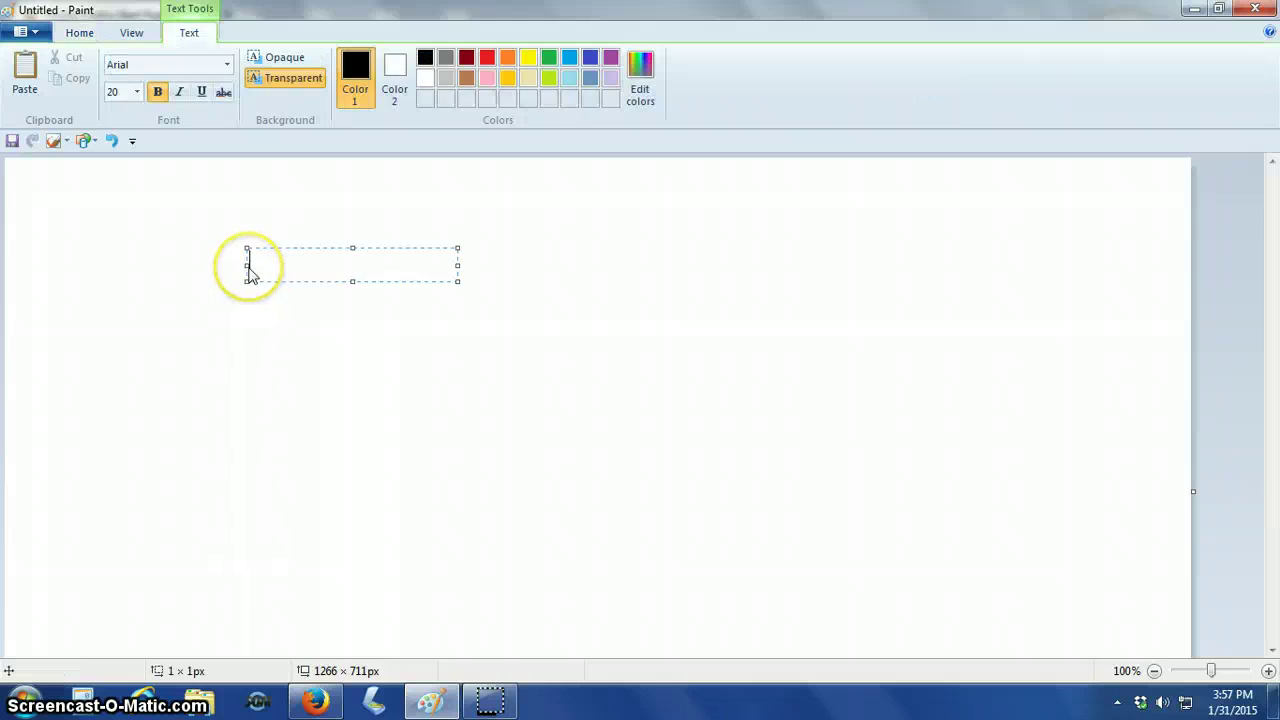
{"action": "left_click", "coordinate": [138, 96]}
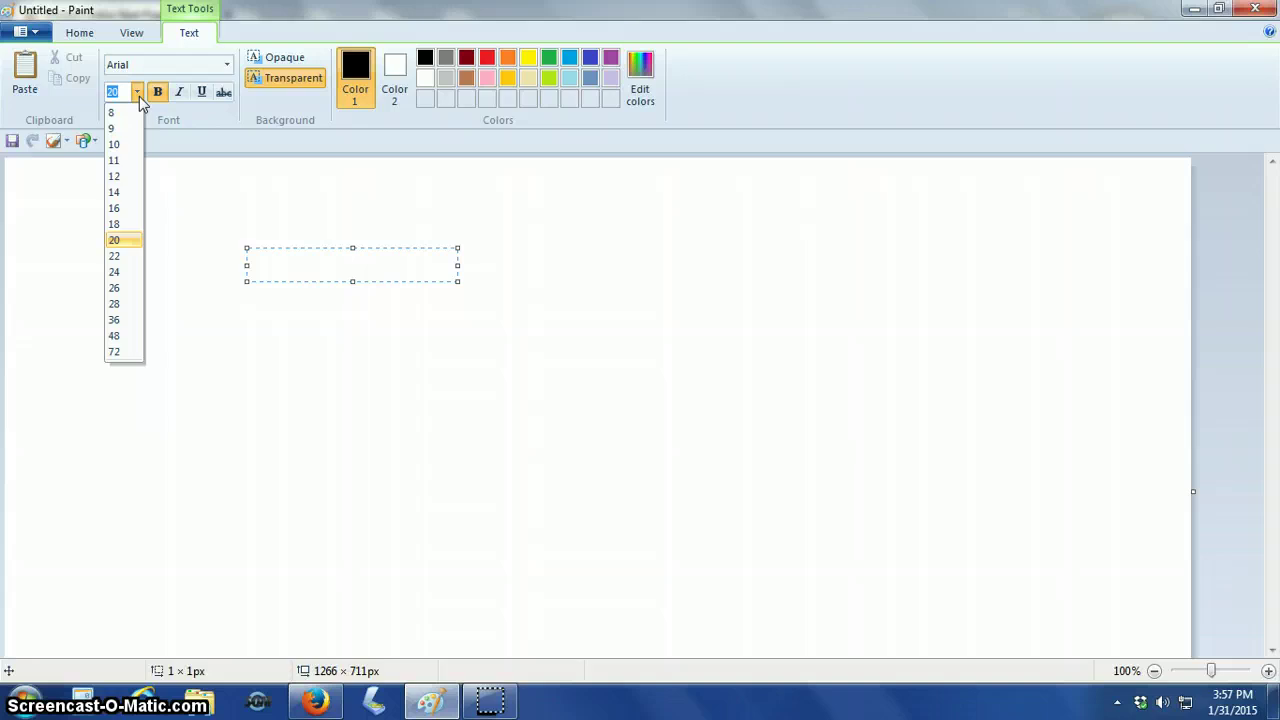
{"action": "left_click", "coordinate": [133, 337]}
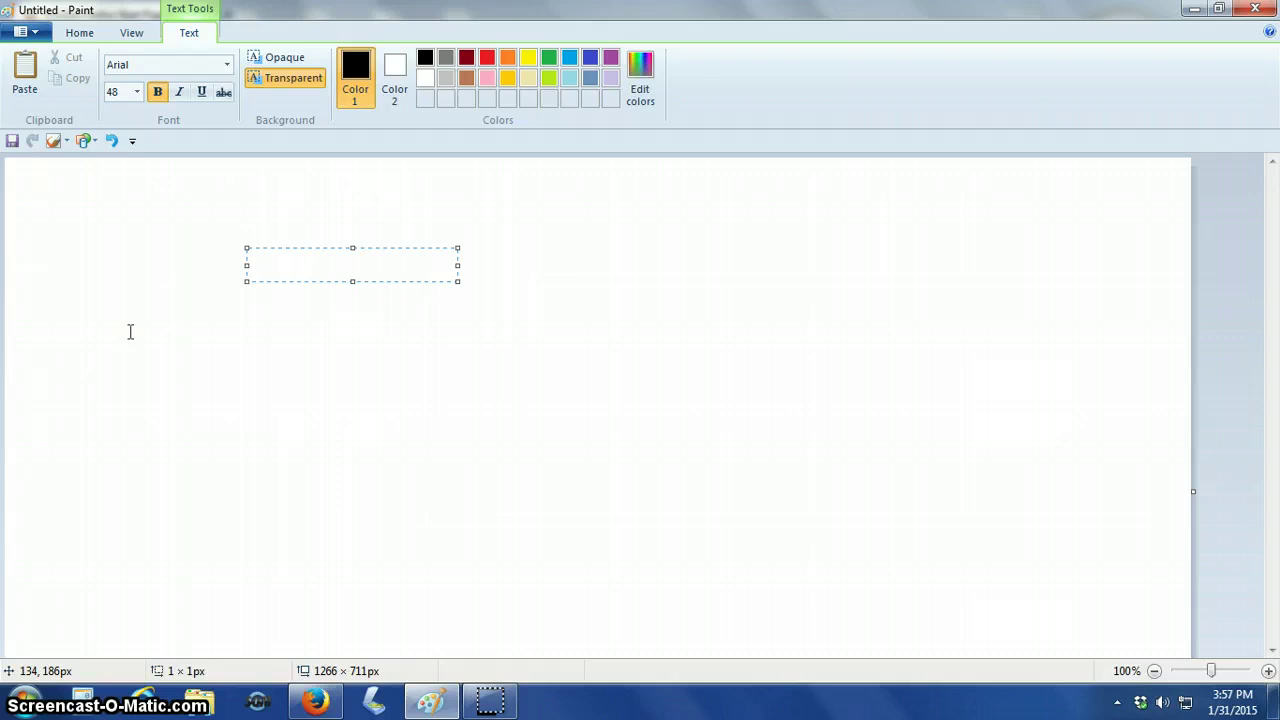
{"action": "mouse_move", "coordinate": [83, 317]}
{"action": "left_mouse_down"}
{"action": "mouse_move", "coordinate": [143, 309]}
{"action": "mouse_move", "coordinate": [246, 329]}
{"action": "mouse_move", "coordinate": [216, 316]}
{"action": "left_mouse_up"}
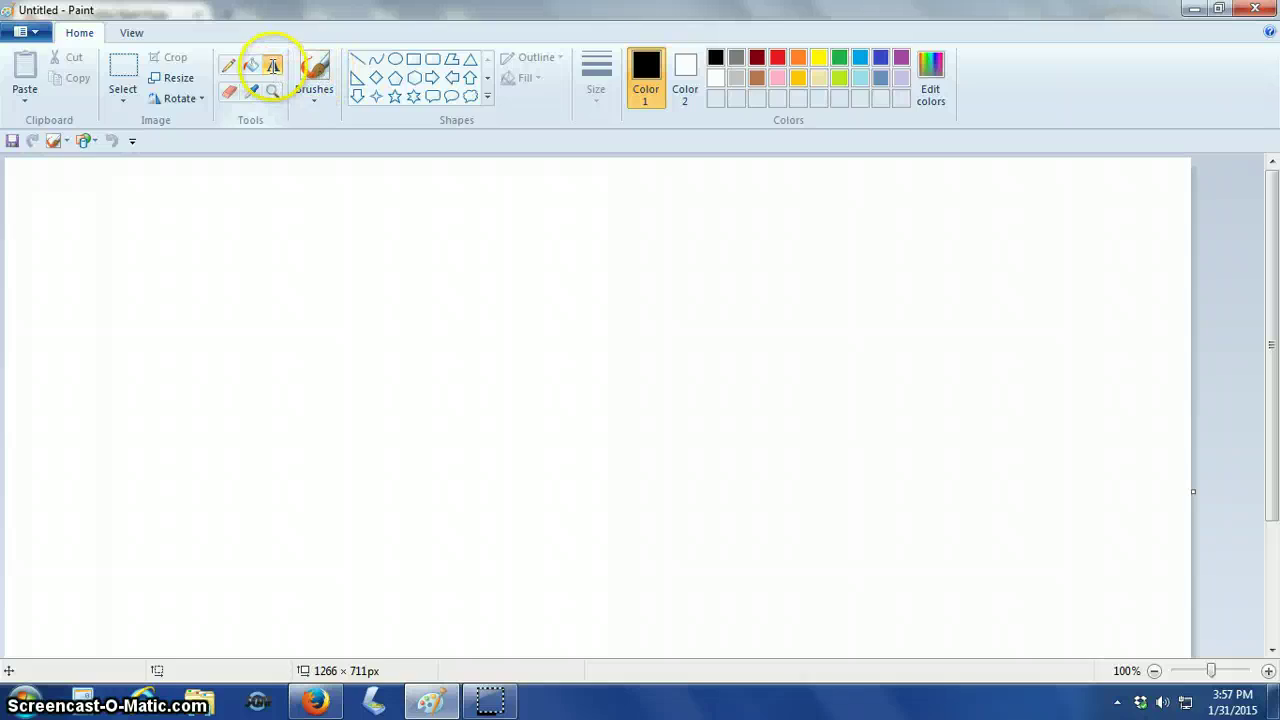
Place bold 48-point 'Font 48' near the top-left of the canvas.
{"action": "left_click", "coordinate": [227, 262]}
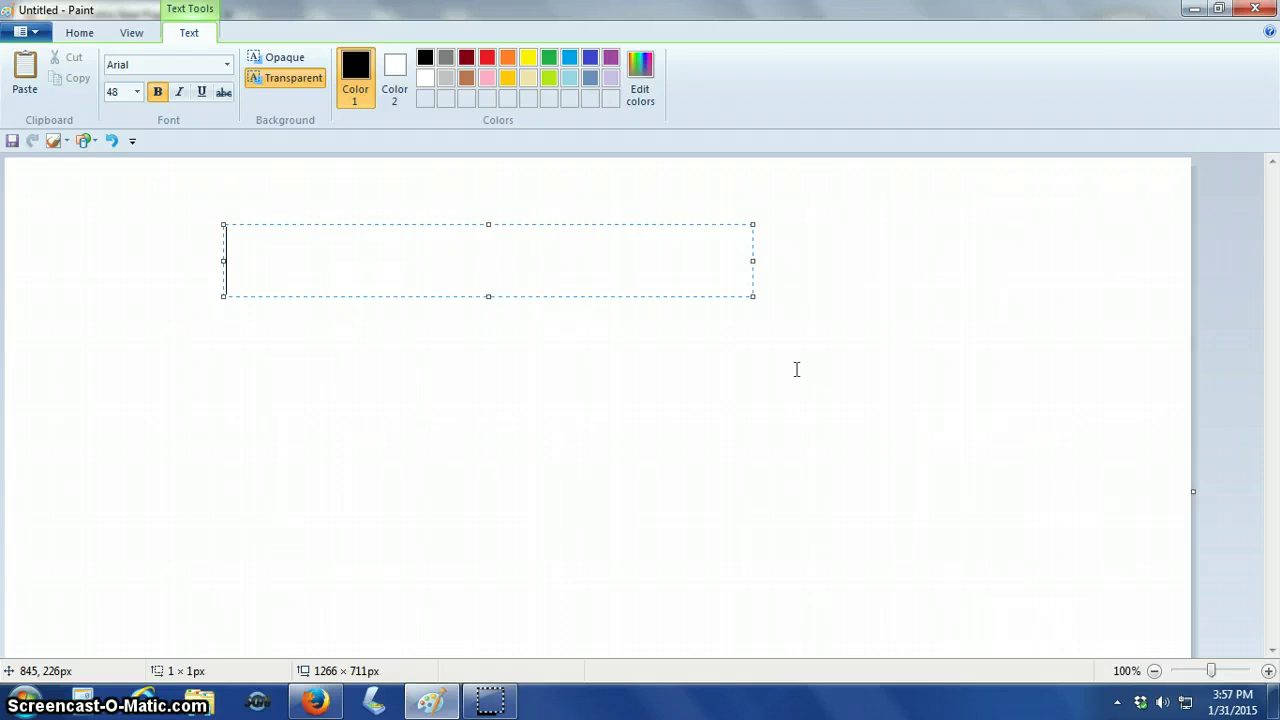
{"action": "type", "text": "F"}
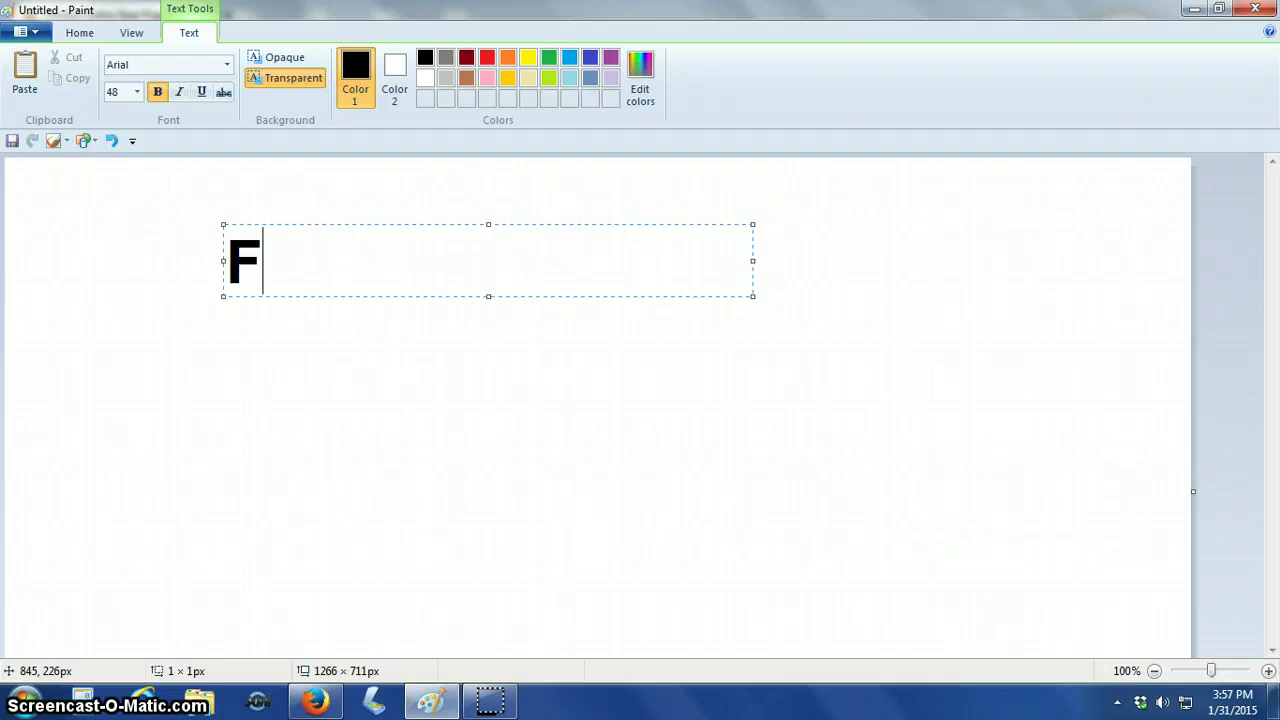
{"action": "type", "text": "ont"}
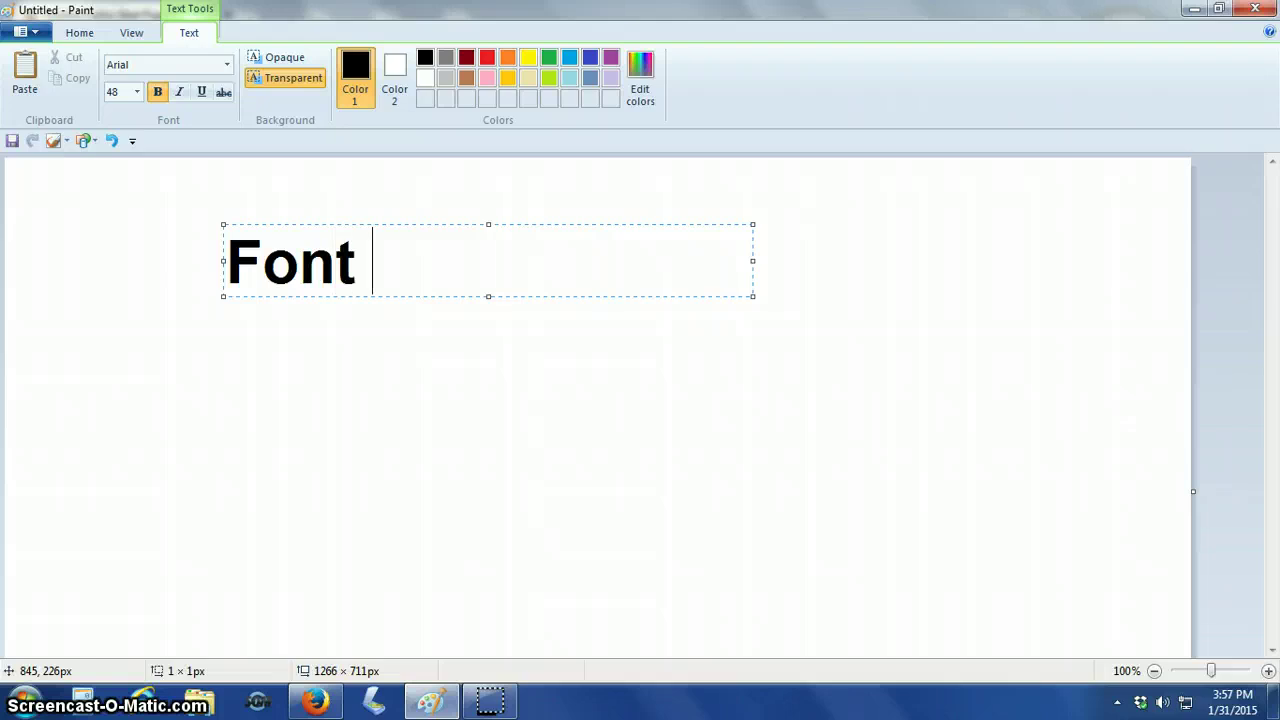
{"action": "type", "text": " 48"}
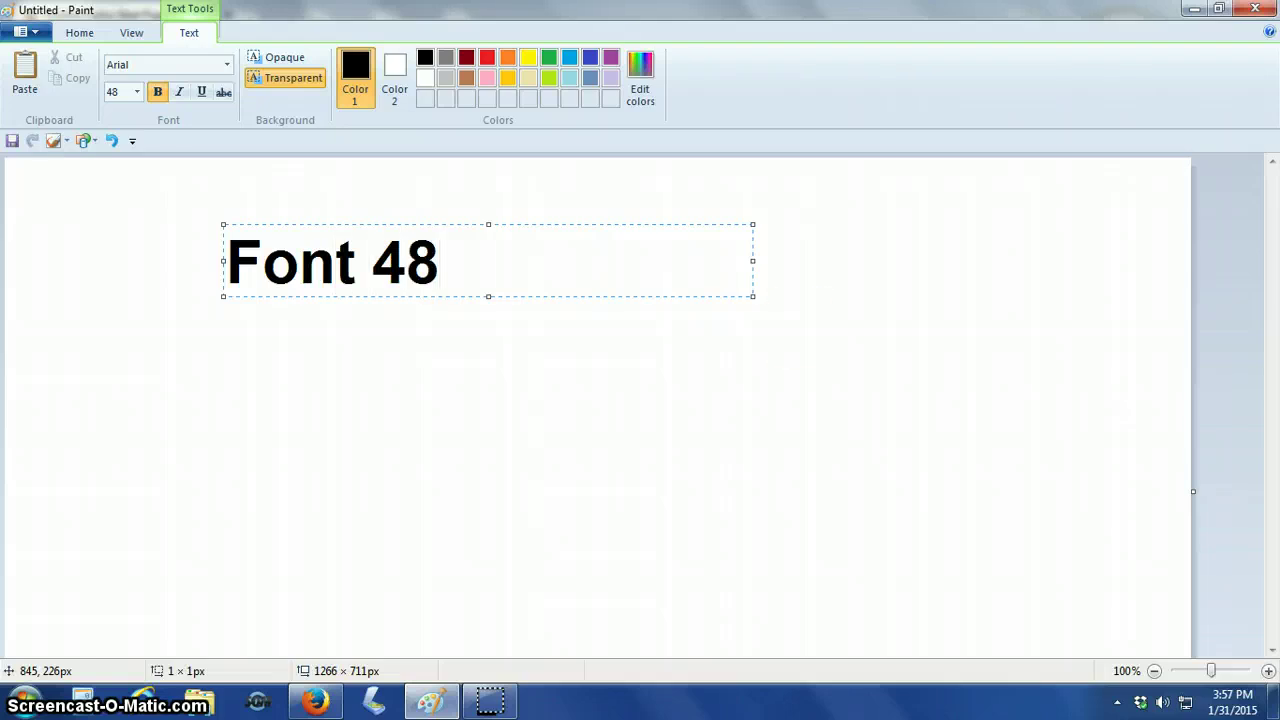
{"action": "left_click", "coordinate": [386, 464]}
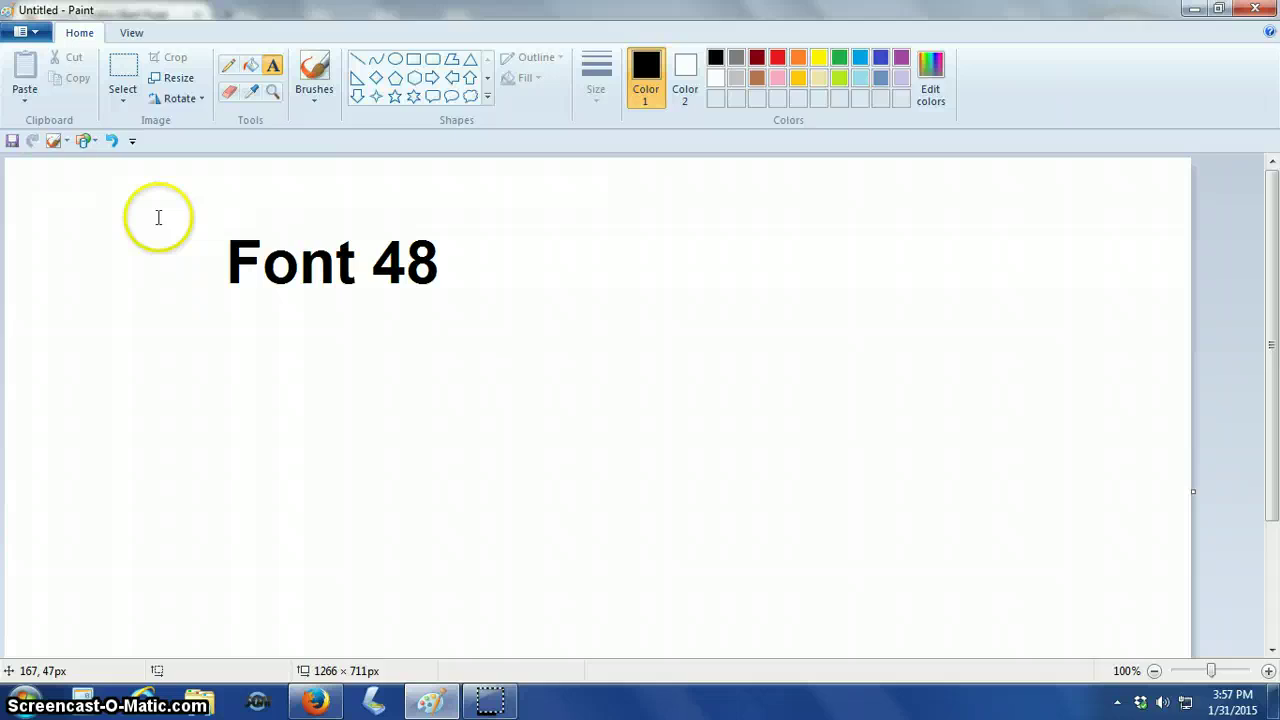
Add 'Font 24' at size 24 on a line beneath 'Font 48'.
{"action": "left_click", "coordinate": [258, 393]}
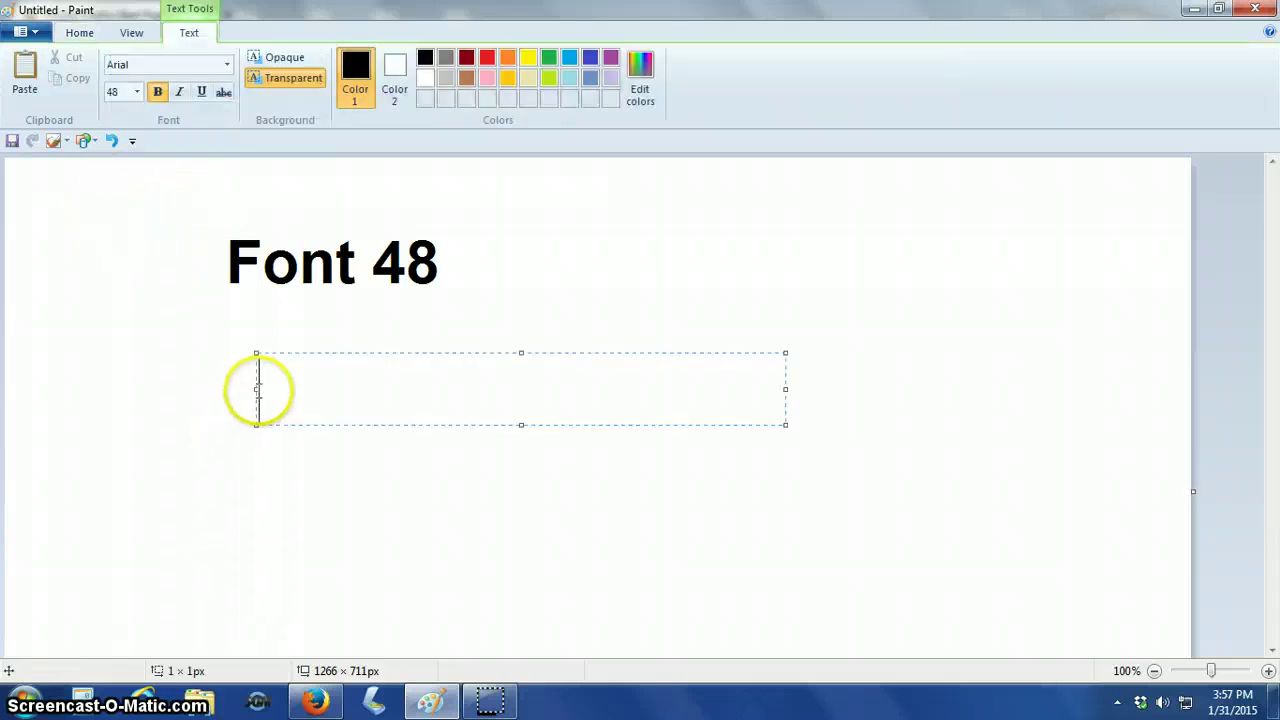
{"action": "left_click", "coordinate": [137, 93]}
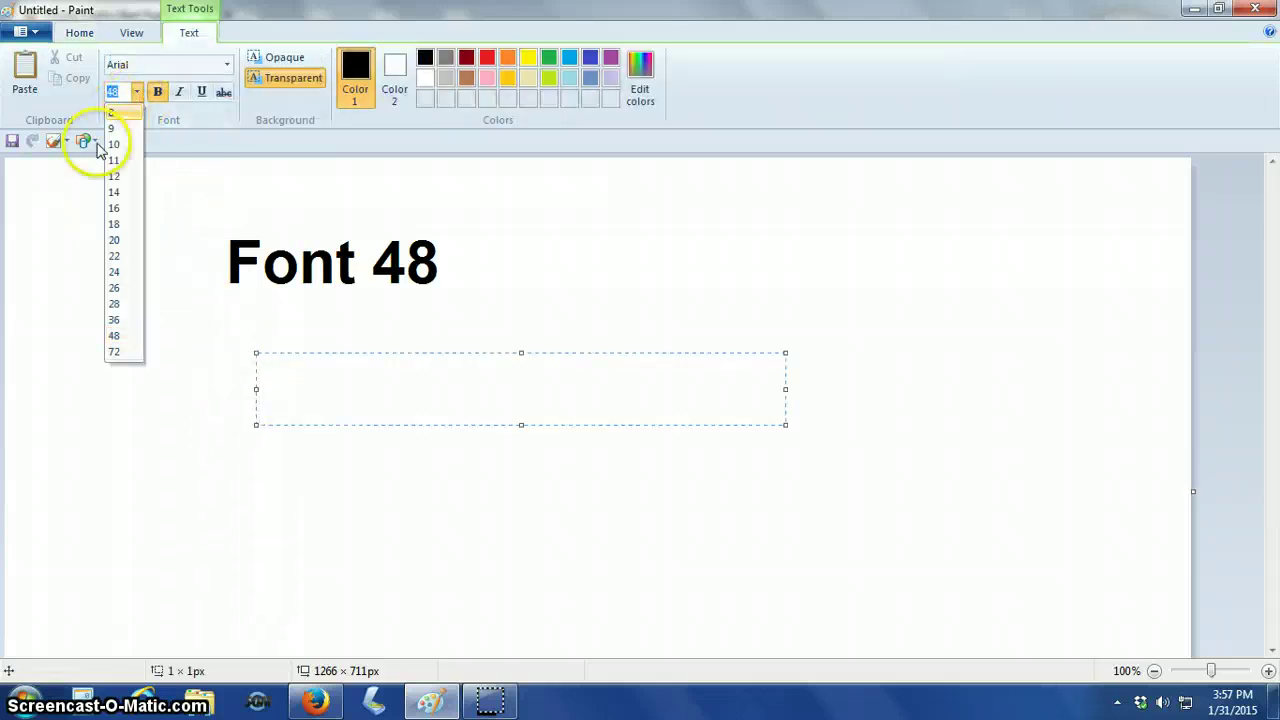
{"action": "left_click", "coordinate": [115, 274]}
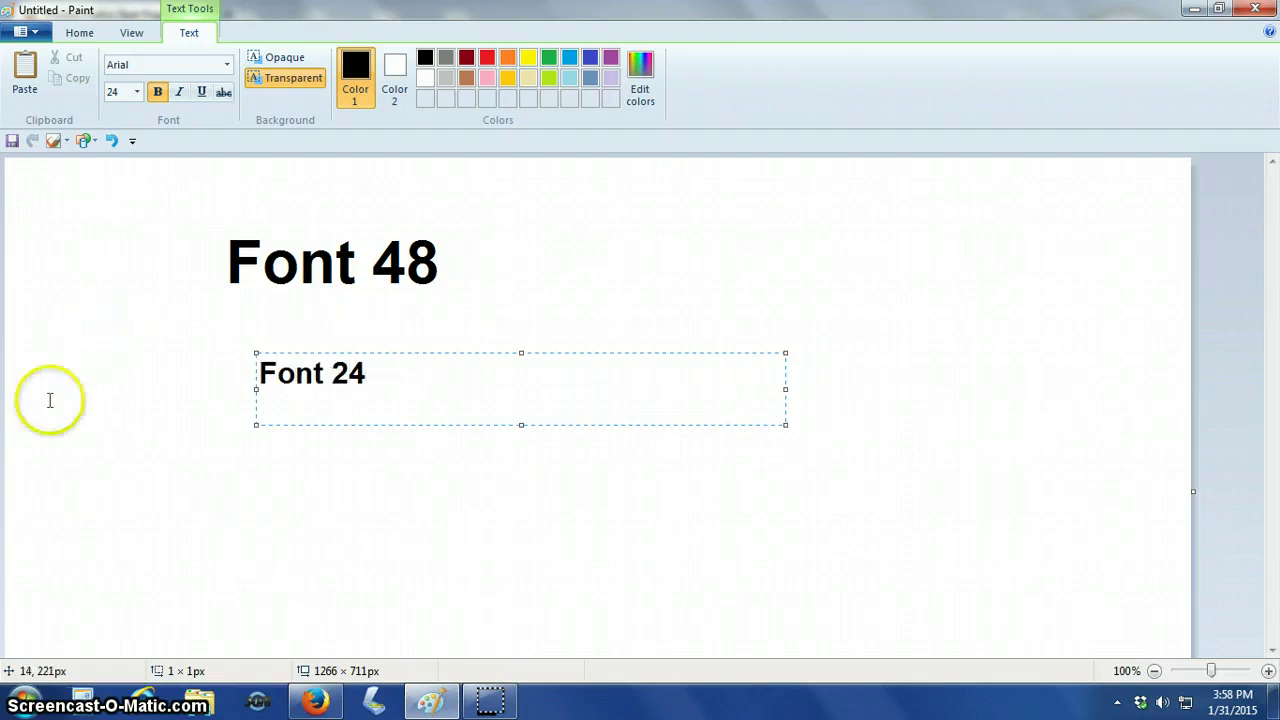
{"action": "left_click", "coordinate": [116, 467]}
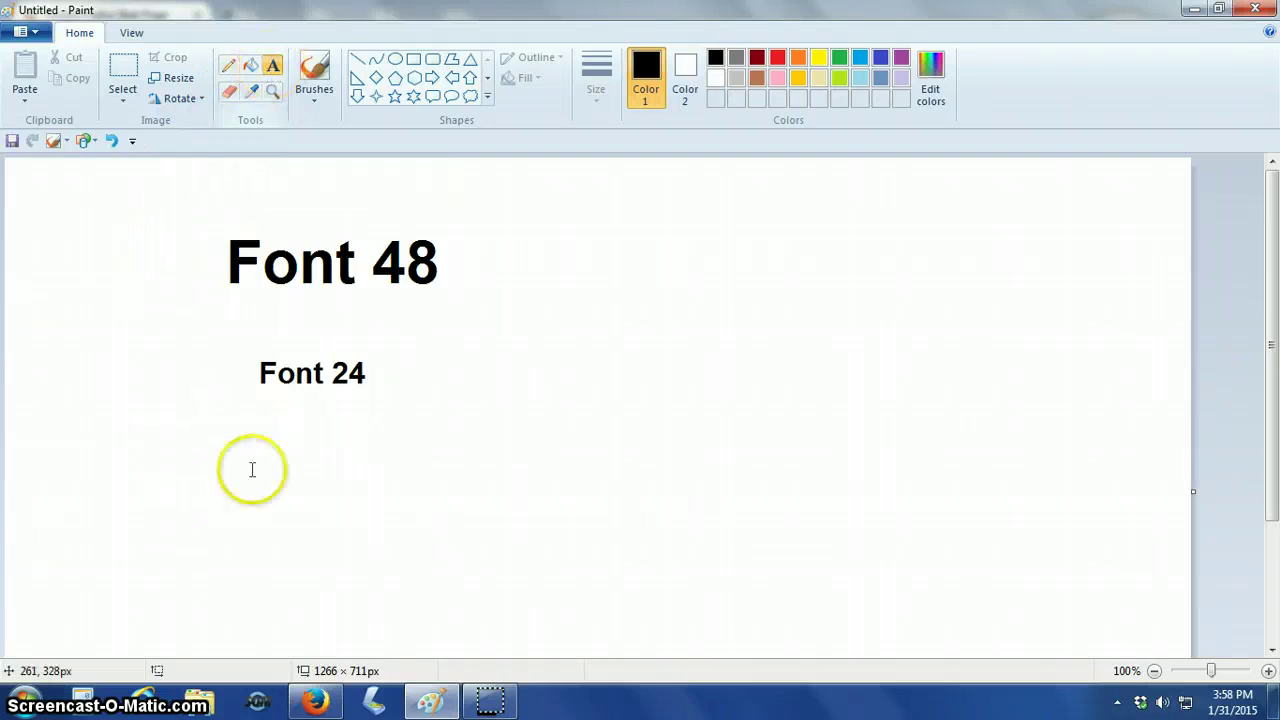
Add 'Font 20' at size 20 on a line beneath 'Font 24'.
{"action": "left_click", "coordinate": [262, 420]}
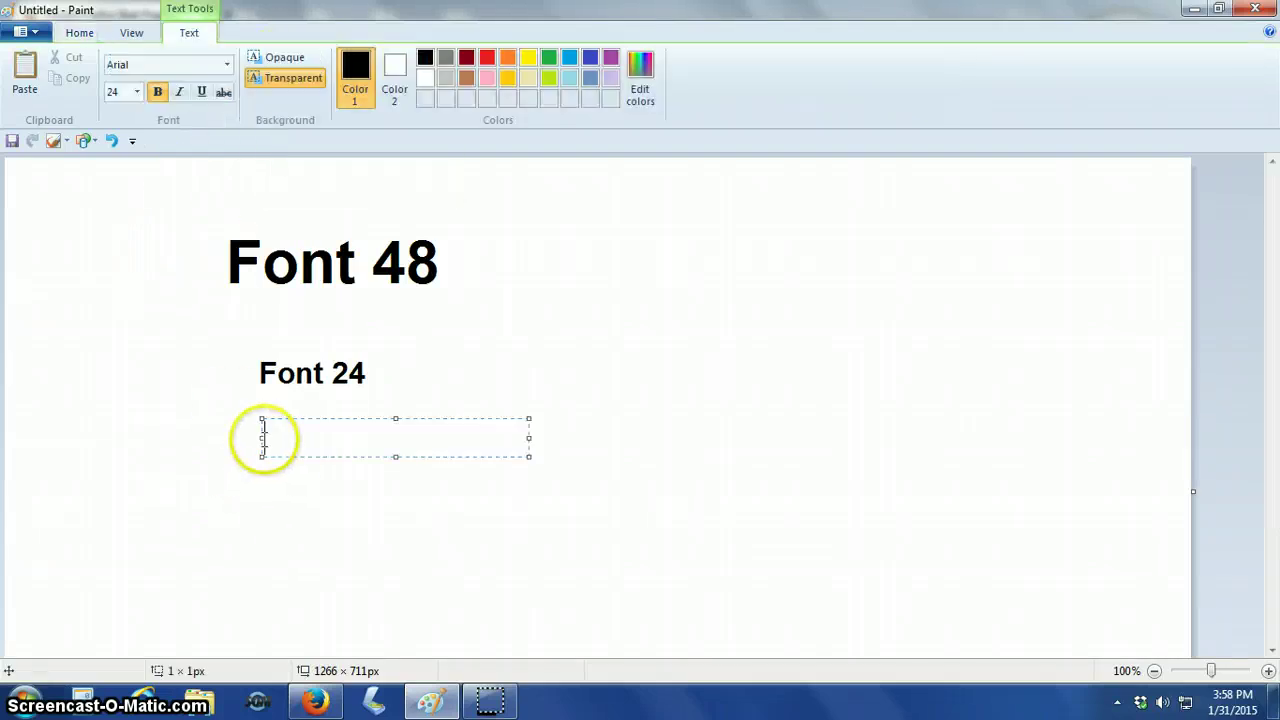
{"action": "left_click", "coordinate": [137, 92]}
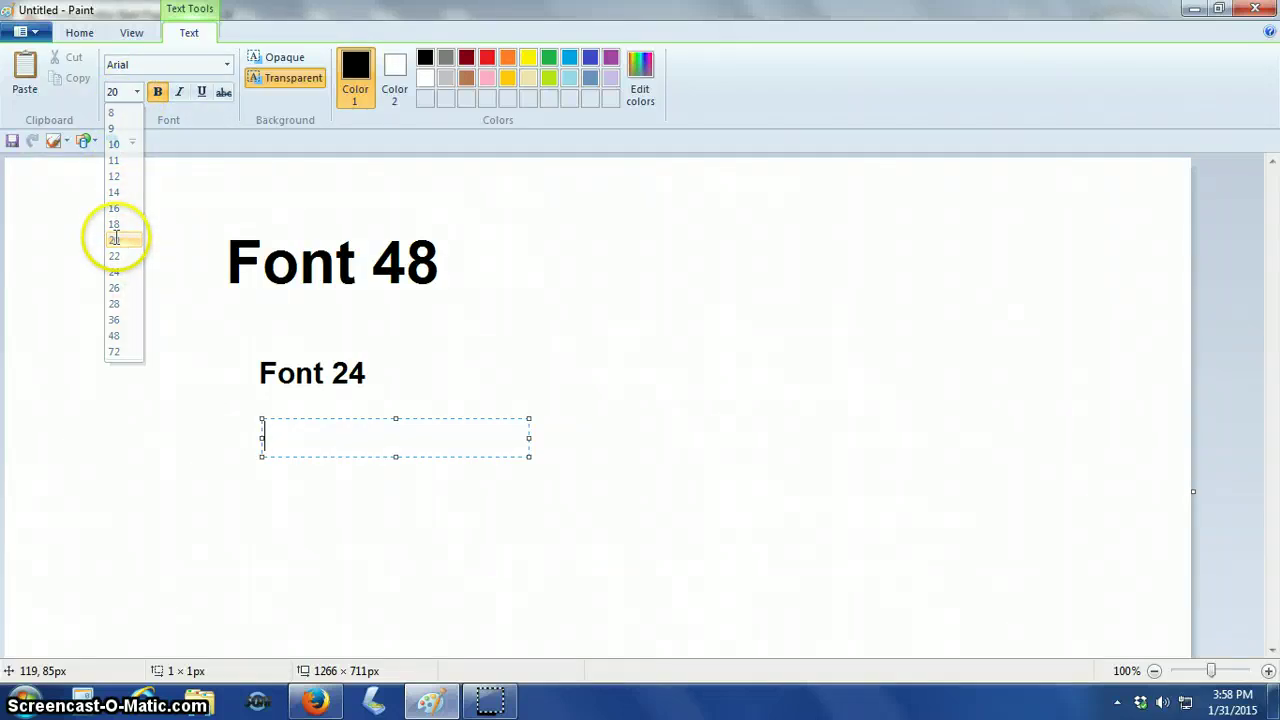
{"action": "left_click", "coordinate": [117, 241]}
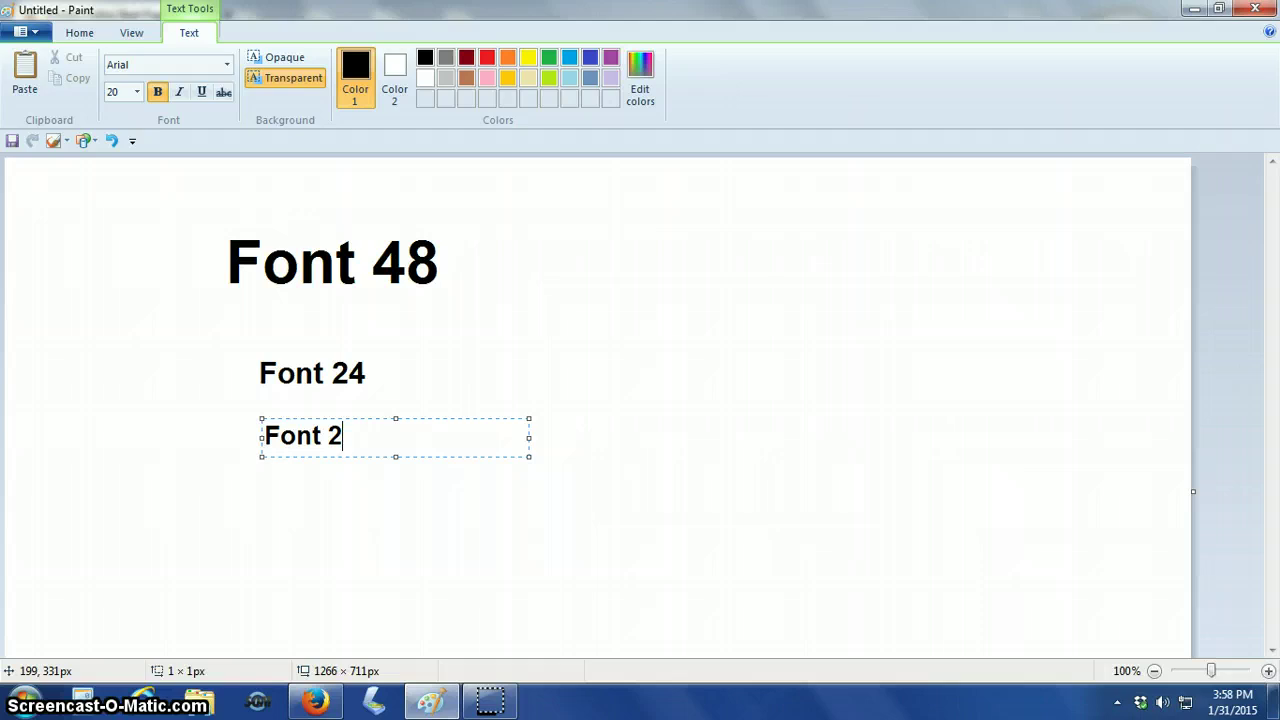
{"action": "left_click", "coordinate": [90, 525]}
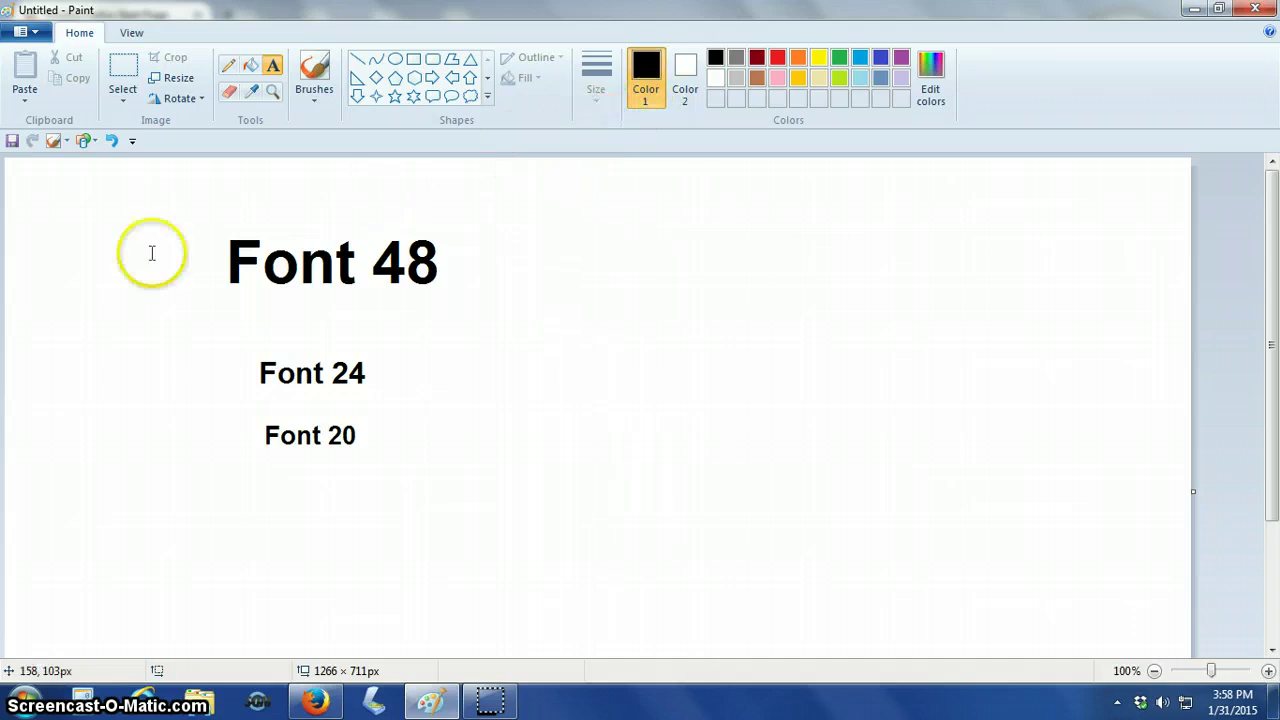
Write 'Curlz MT' in the Curlz MT font below the 'Font 20' line.
{"action": "left_click", "coordinate": [272, 65]}
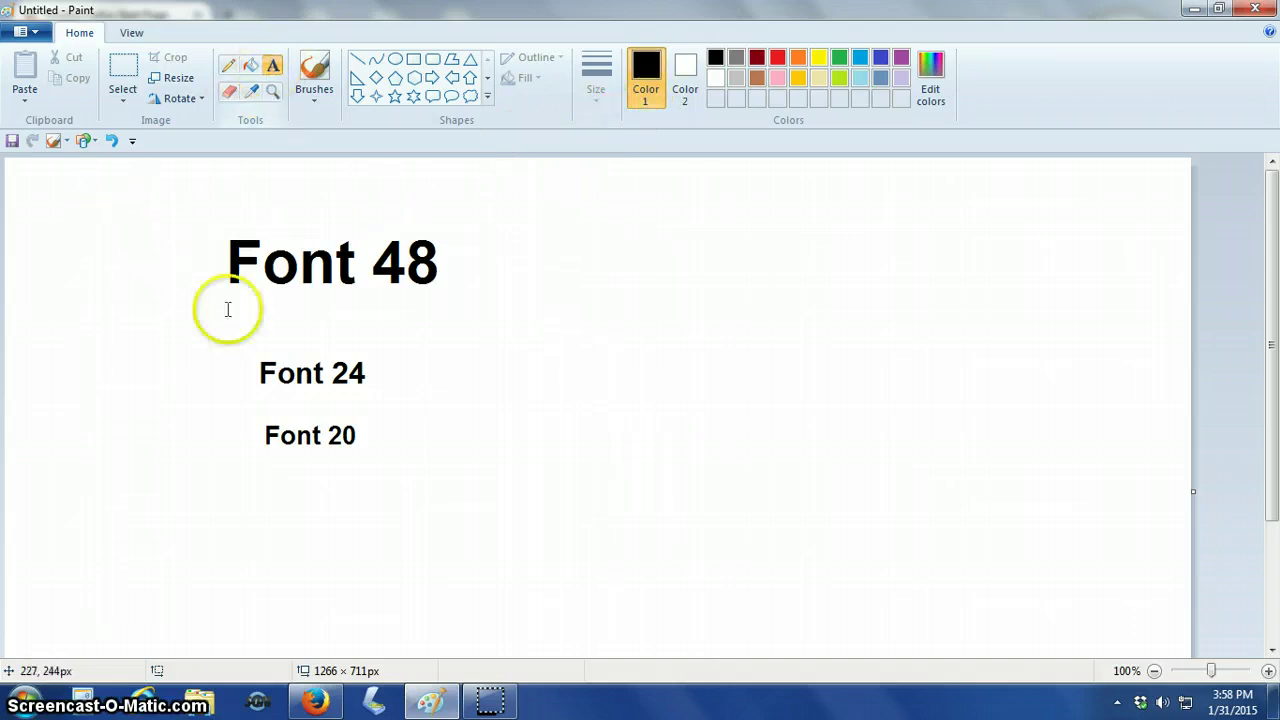
{"action": "left_click", "coordinate": [266, 479]}
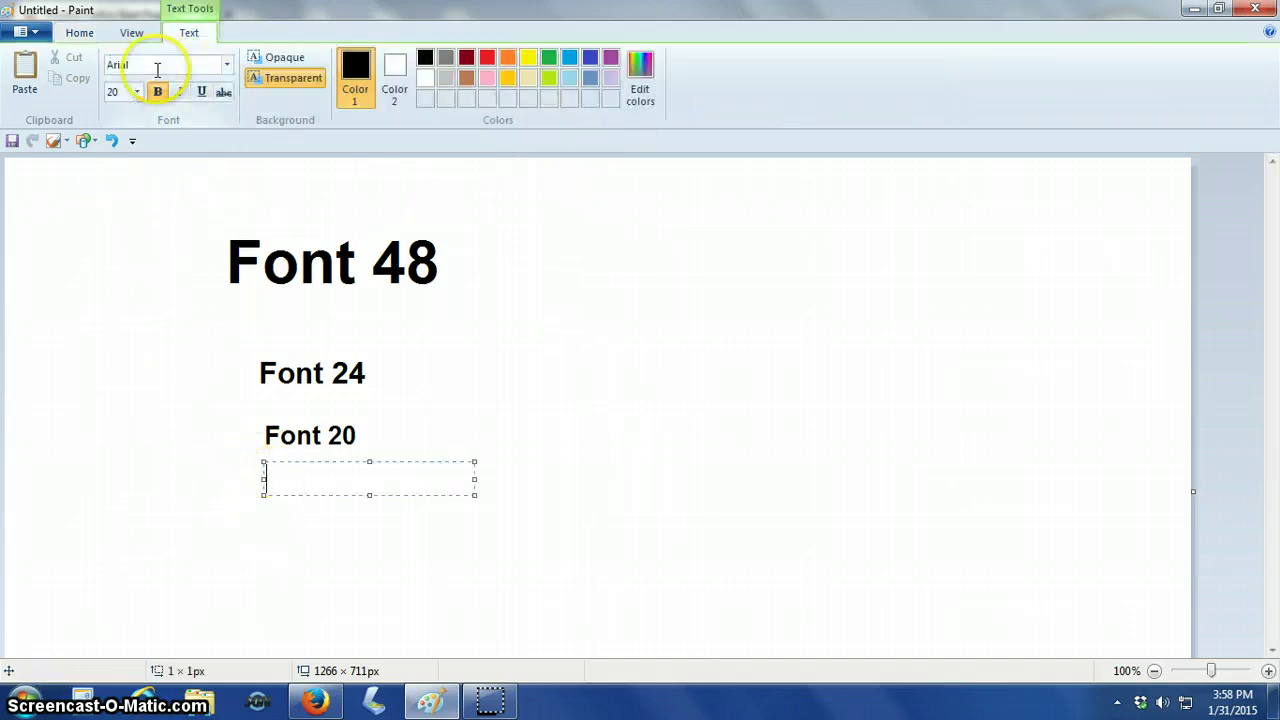
{"action": "left_click", "coordinate": [226, 65]}
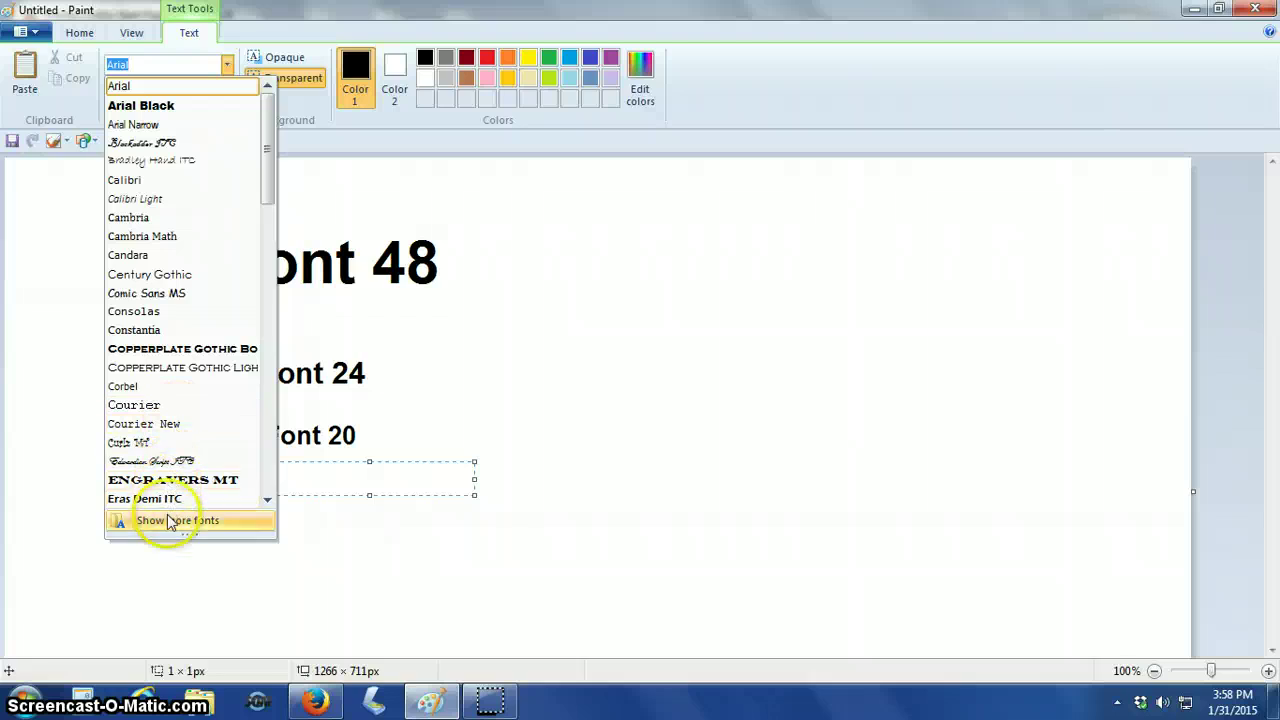
{"action": "left_click", "coordinate": [150, 443]}
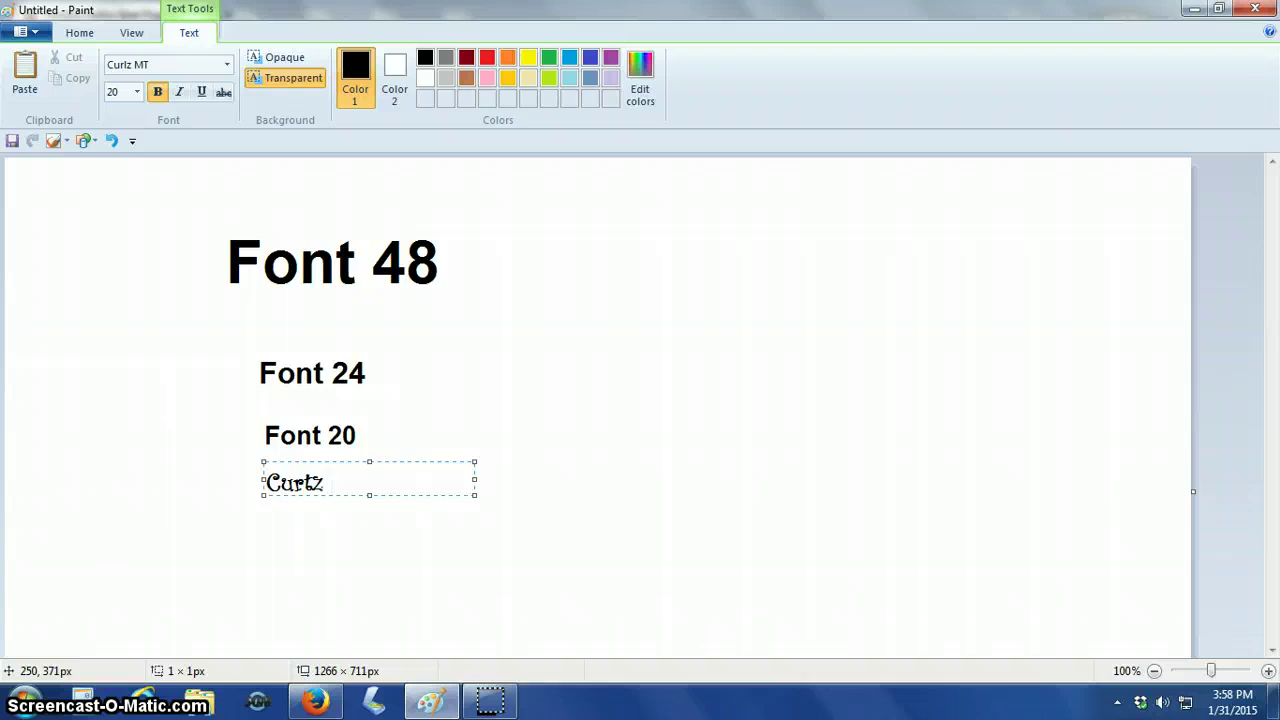
{"action": "type", "text": "MT"}
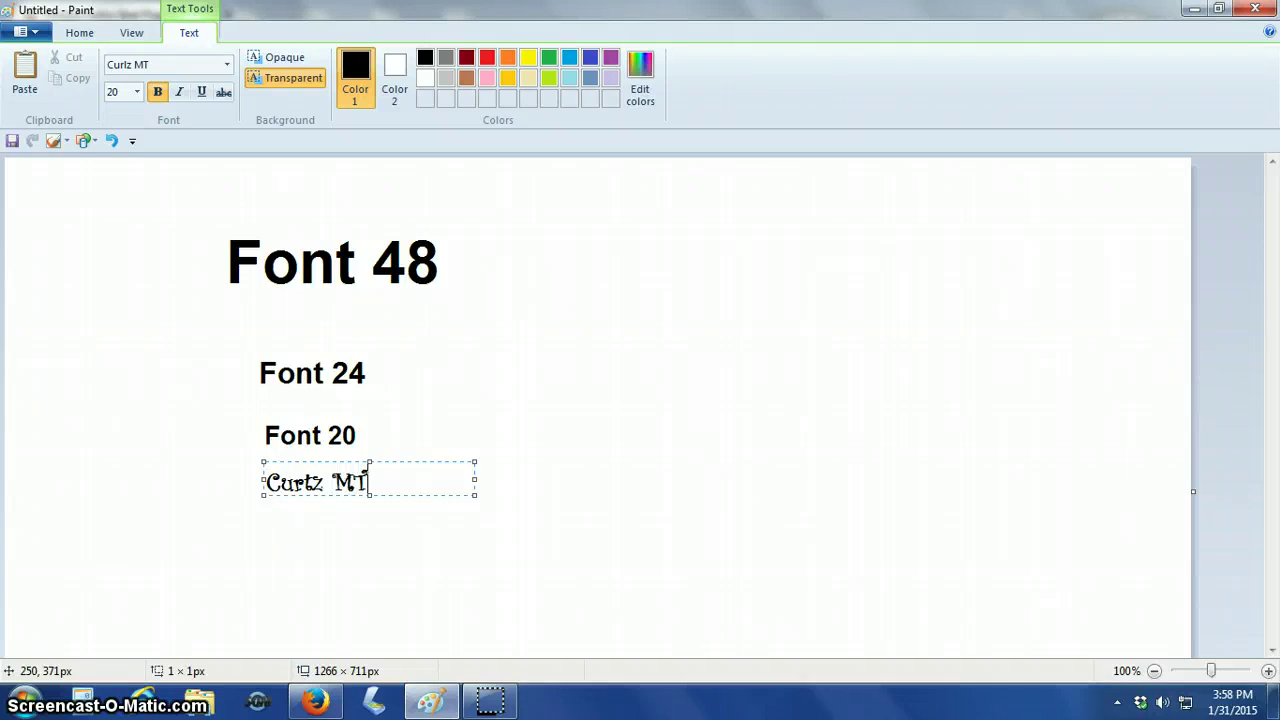
{"action": "left_click", "coordinate": [294, 574]}
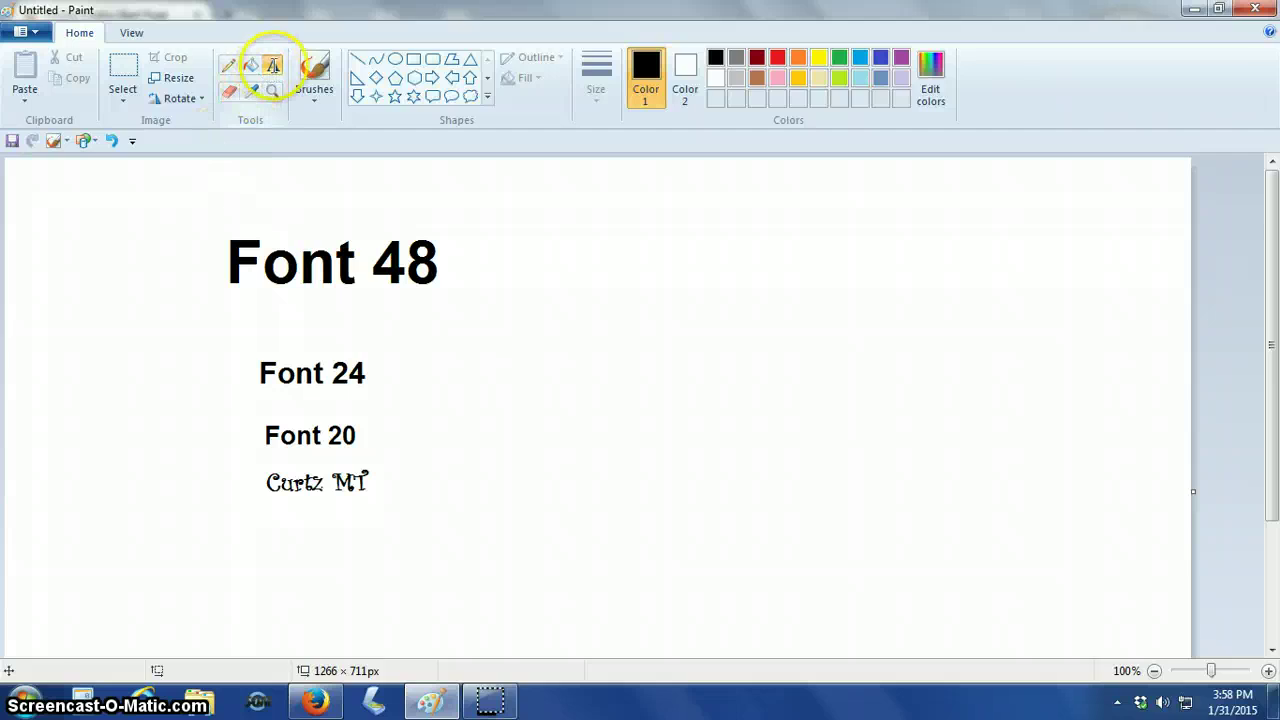
Start a text box below 'Curlz MT' in Arial Black with bold, italic and underline on.
{"action": "left_click", "coordinate": [306, 600]}
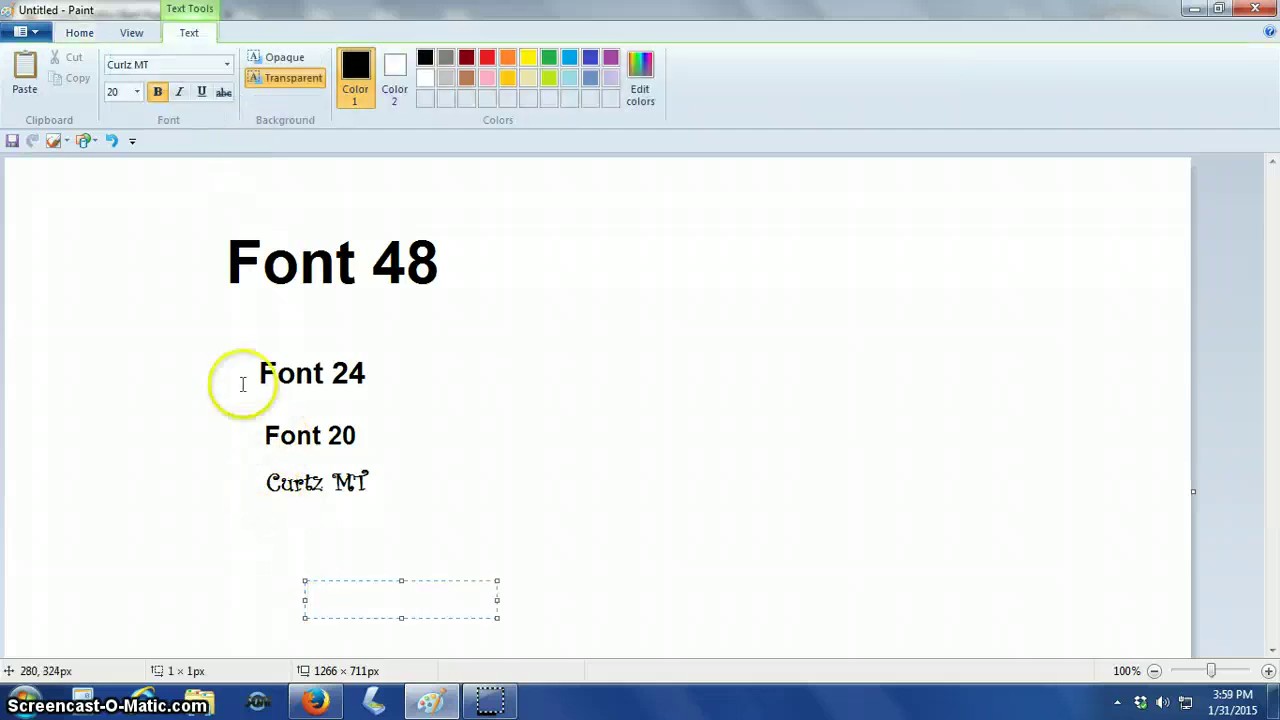
{"action": "left_click", "coordinate": [227, 64]}
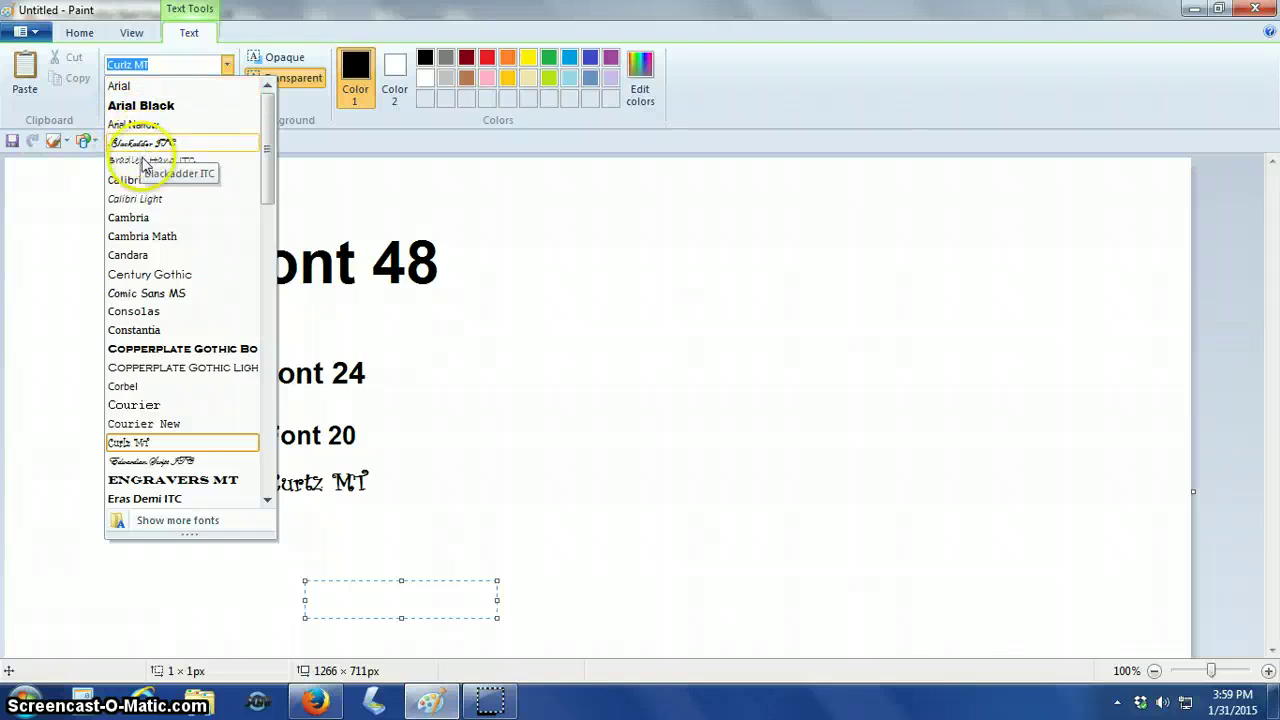
{"action": "left_click", "coordinate": [165, 110]}
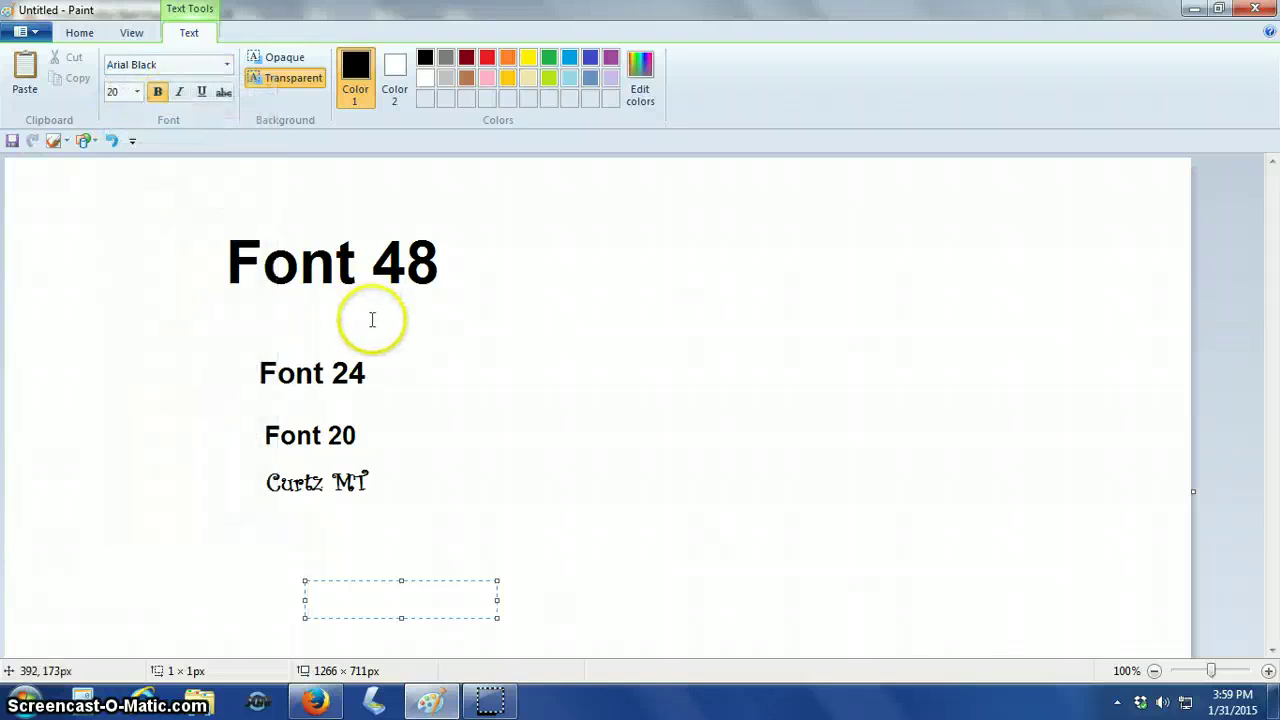
{"action": "left_click", "coordinate": [159, 96]}
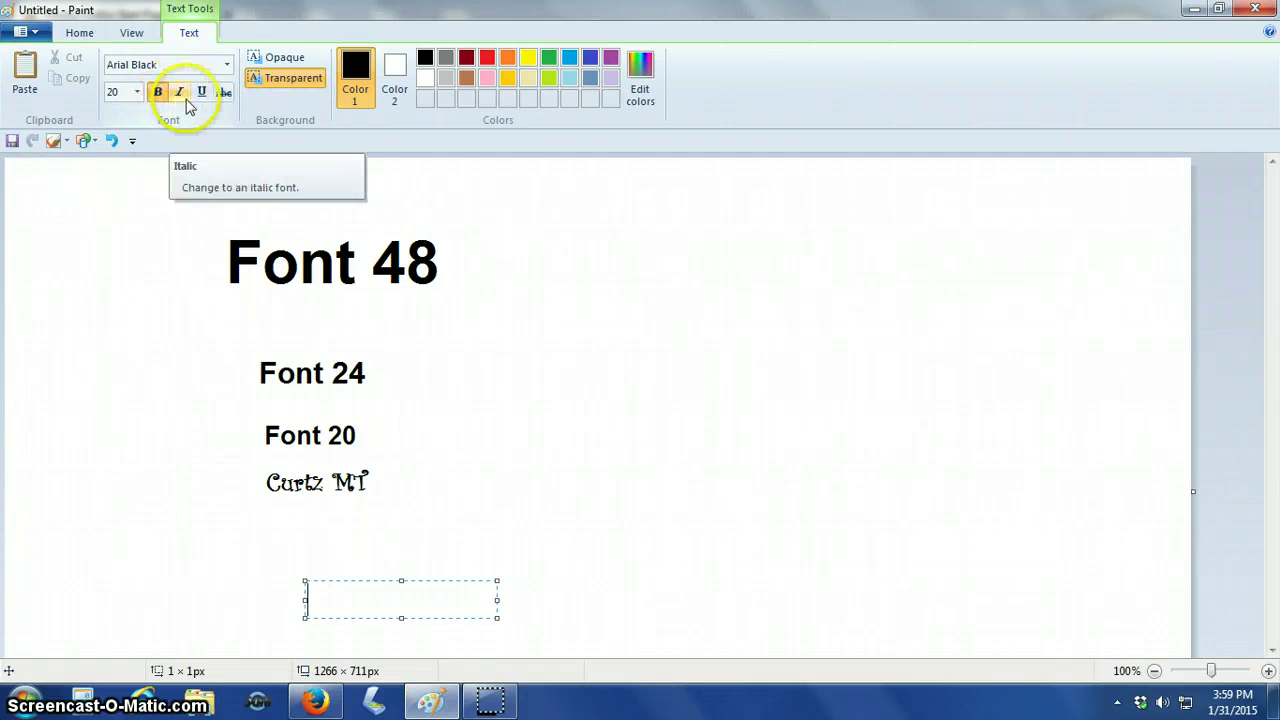
{"action": "left_click", "coordinate": [181, 96]}
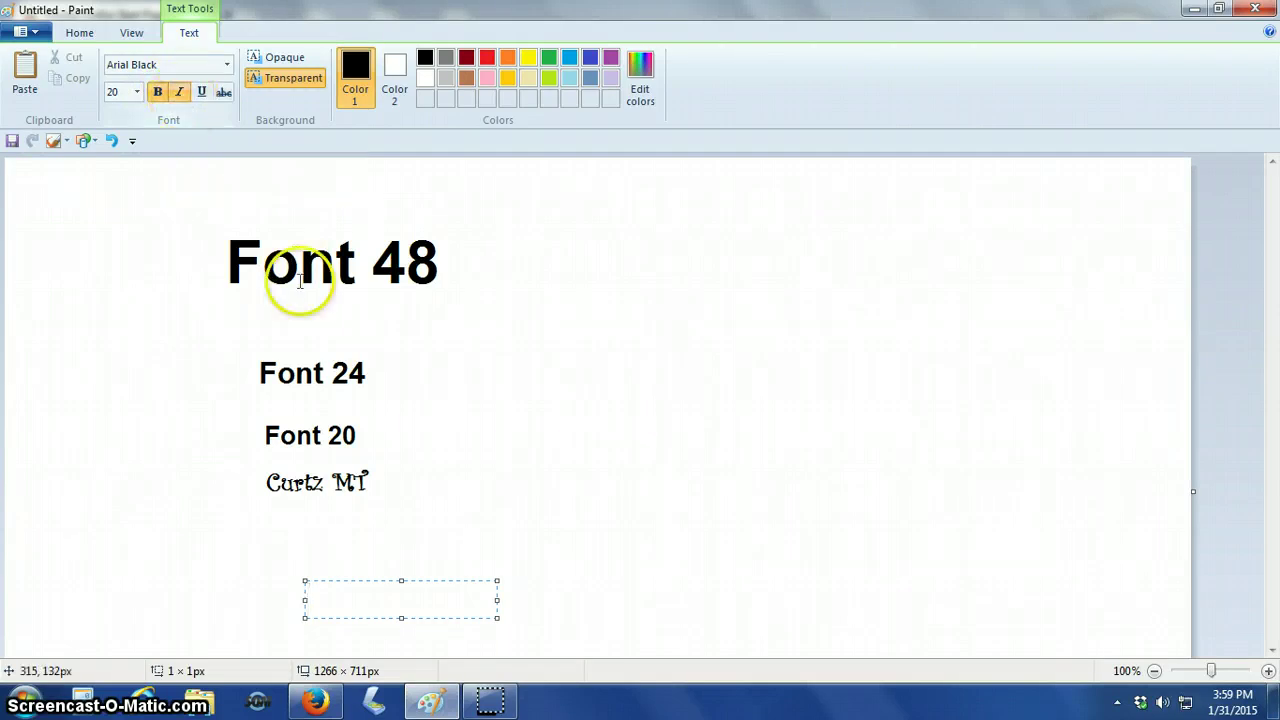
{"action": "left_click", "coordinate": [203, 96]}
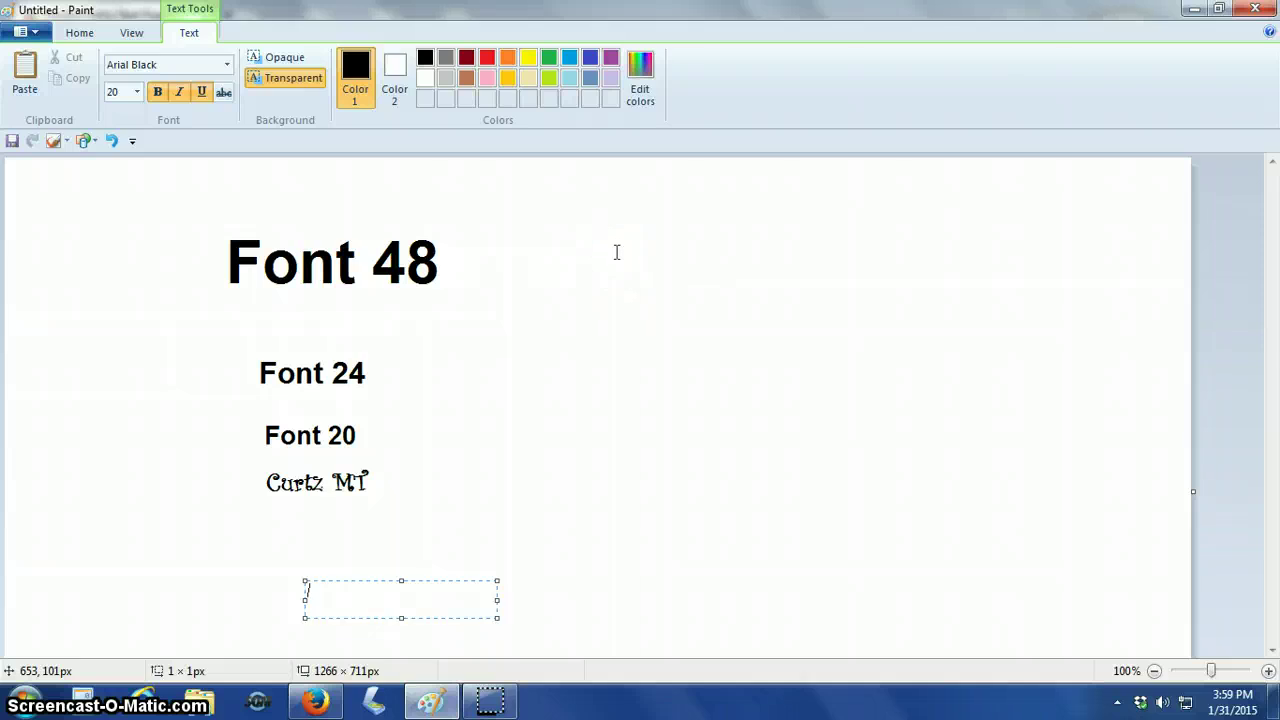
Finish typing 'text arial black' and resize the text box so it fits one line.
{"action": "type", "text": "ext"}
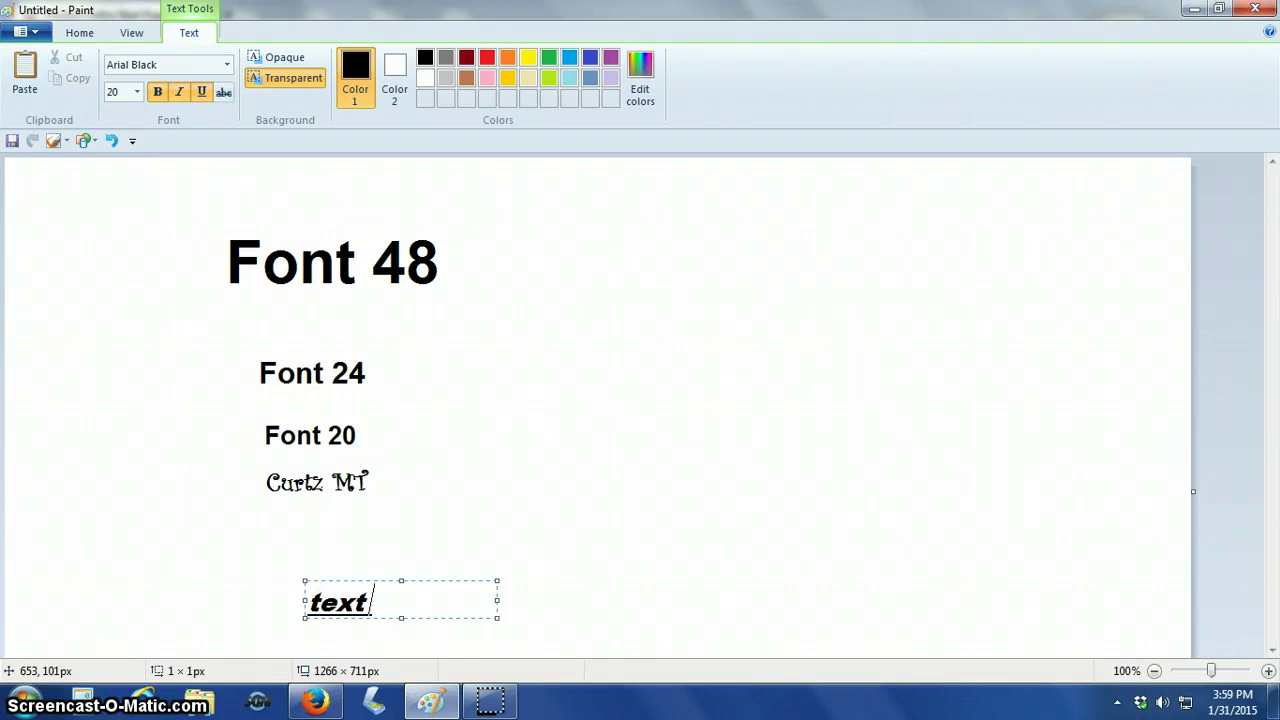
{"action": "type", "text": " aria"}
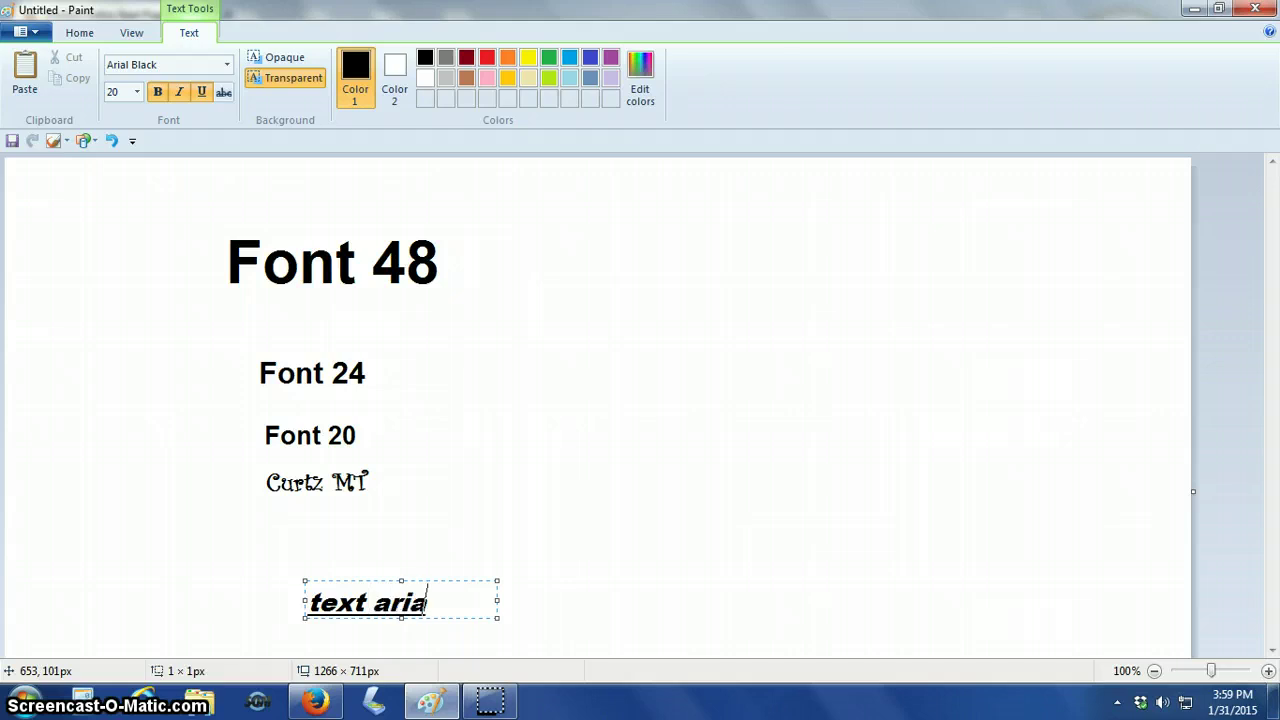
{"action": "type", "text": "l black"}
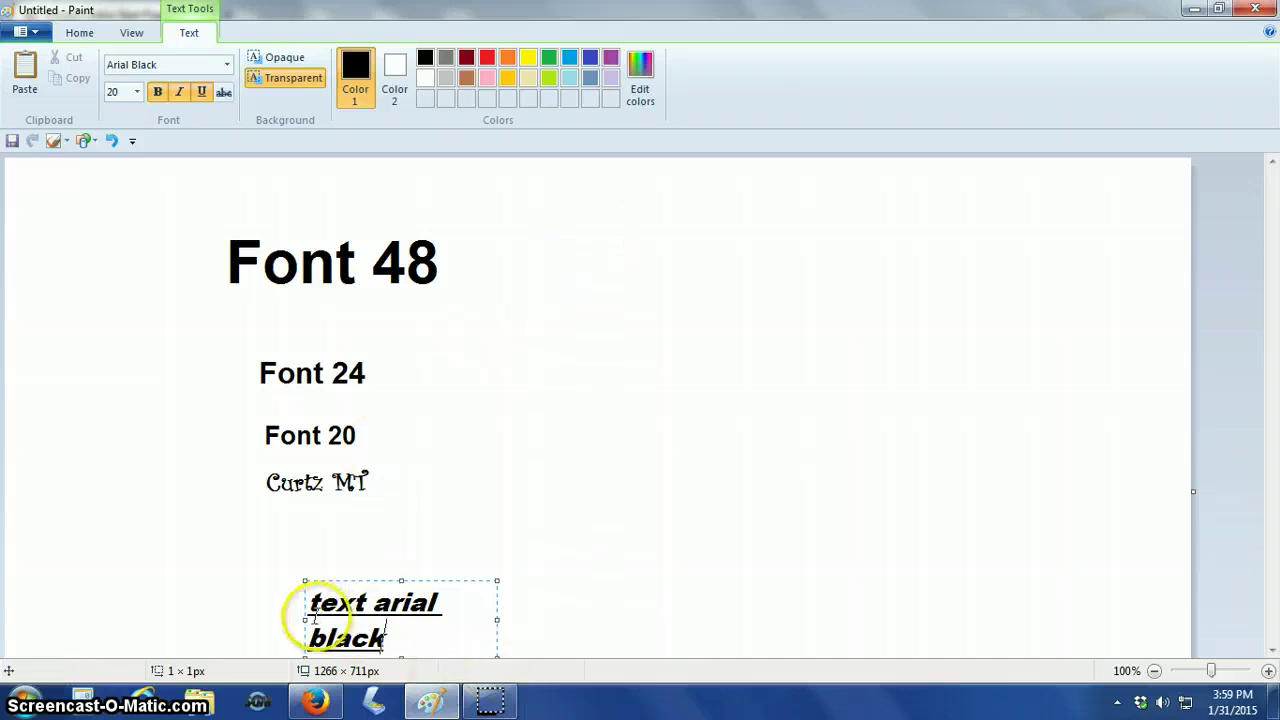
{"action": "left_click_drag", "start_coordinate": [497, 619], "coordinate": [555, 614]}
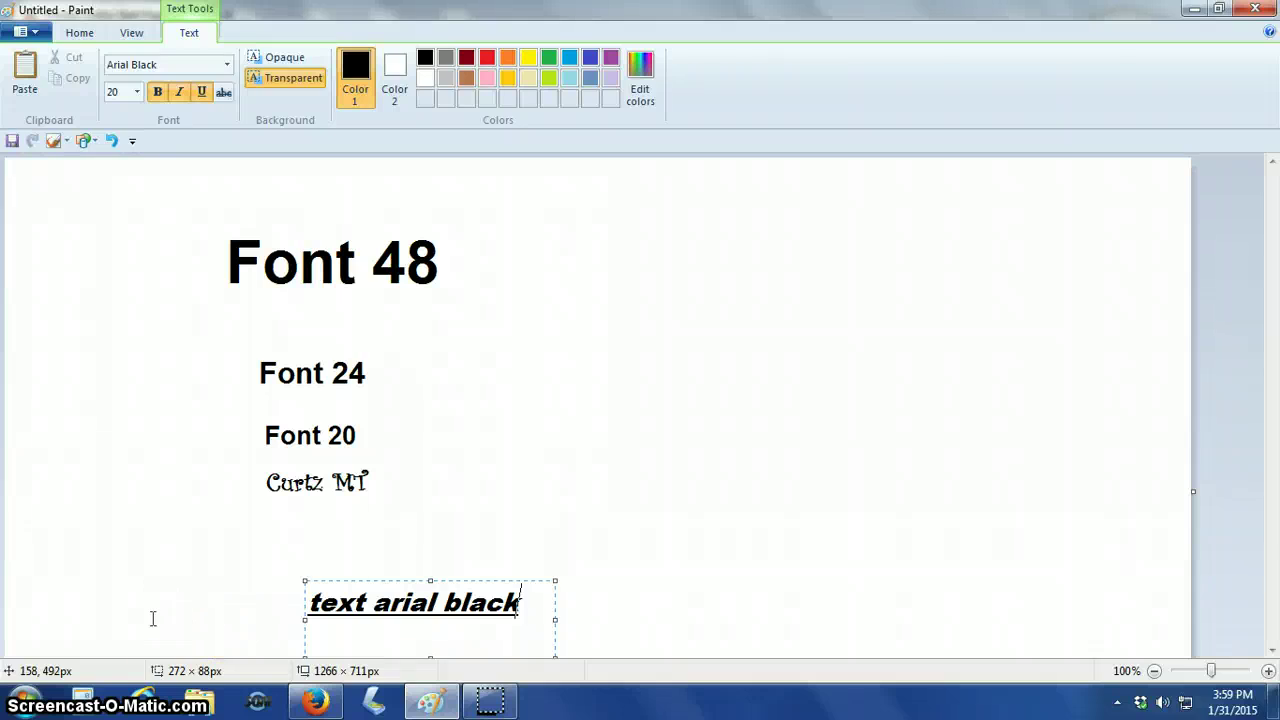
{"action": "left_click_drag", "start_coordinate": [431, 580], "coordinate": [431, 609]}
Commit the Arial Black line, then undo all five text lines to blank the canvas.
{"action": "left_click", "coordinate": [423, 579]}
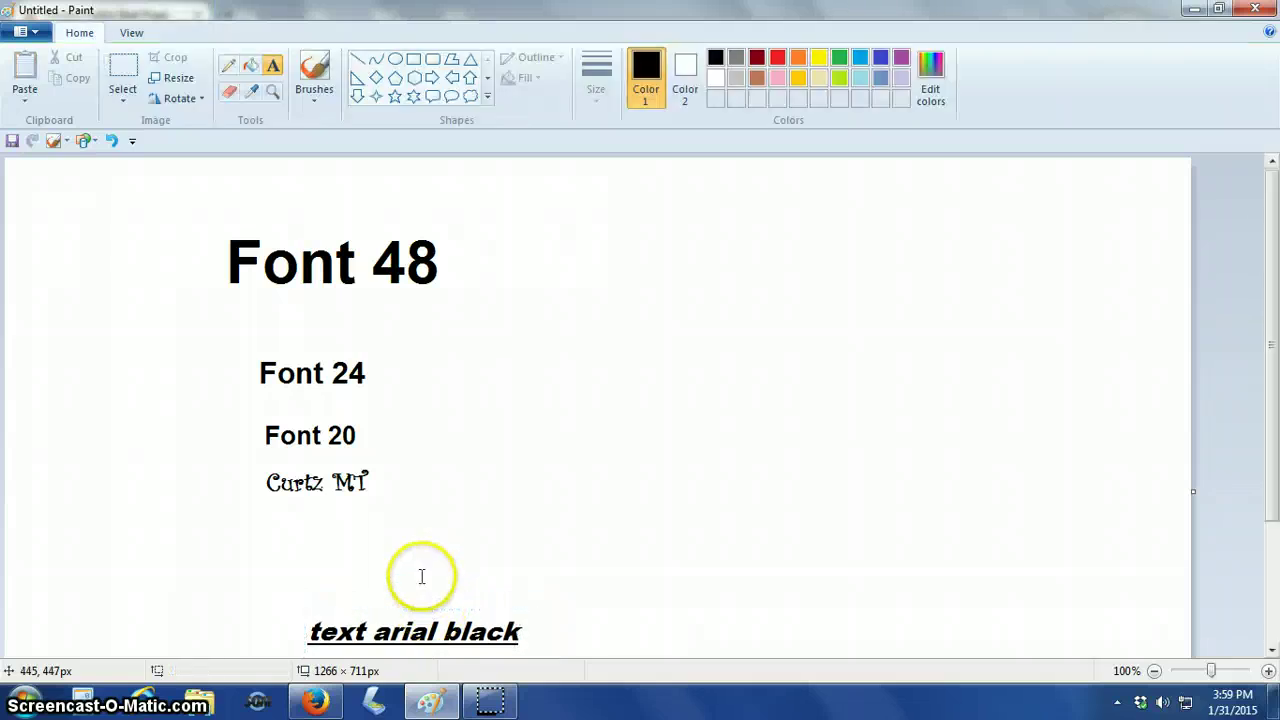
{"action": "left_click", "coordinate": [114, 143]}
{"action": "left_click", "coordinate": [114, 143]}
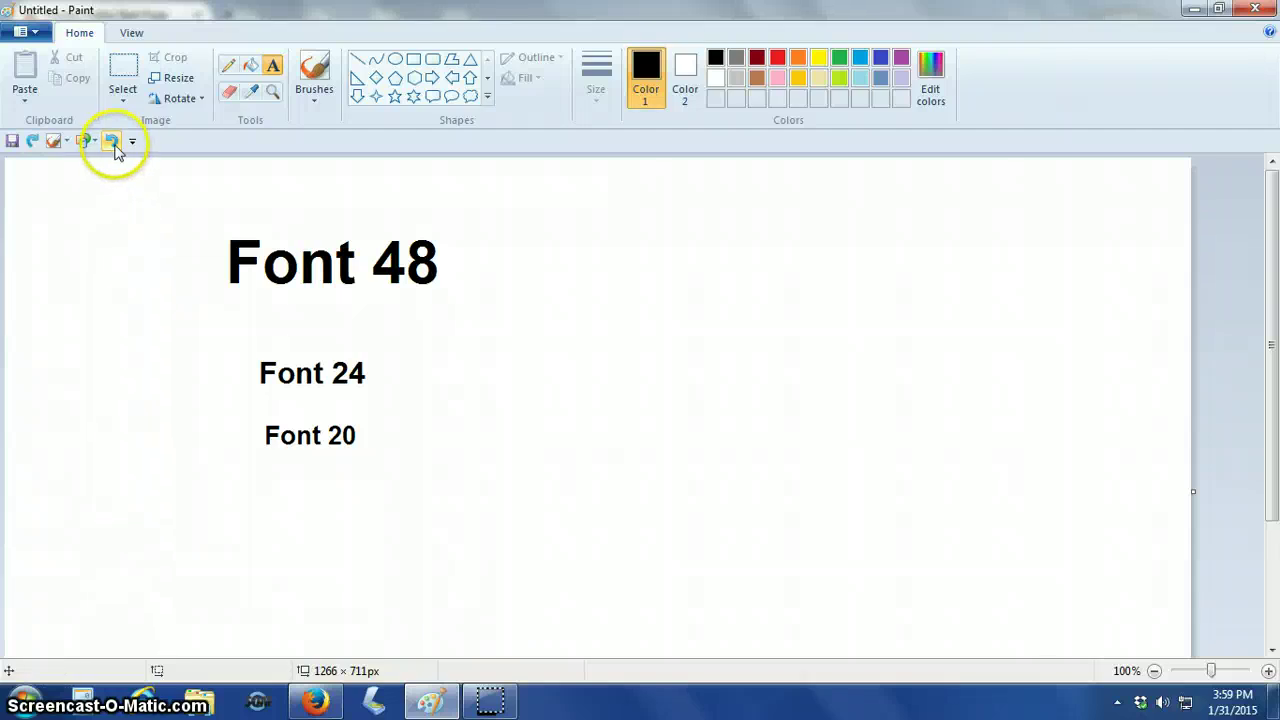
{"action": "left_click", "coordinate": [114, 143]}
{"action": "left_click", "coordinate": [113, 142]}
{"action": "left_click", "coordinate": [114, 143]}
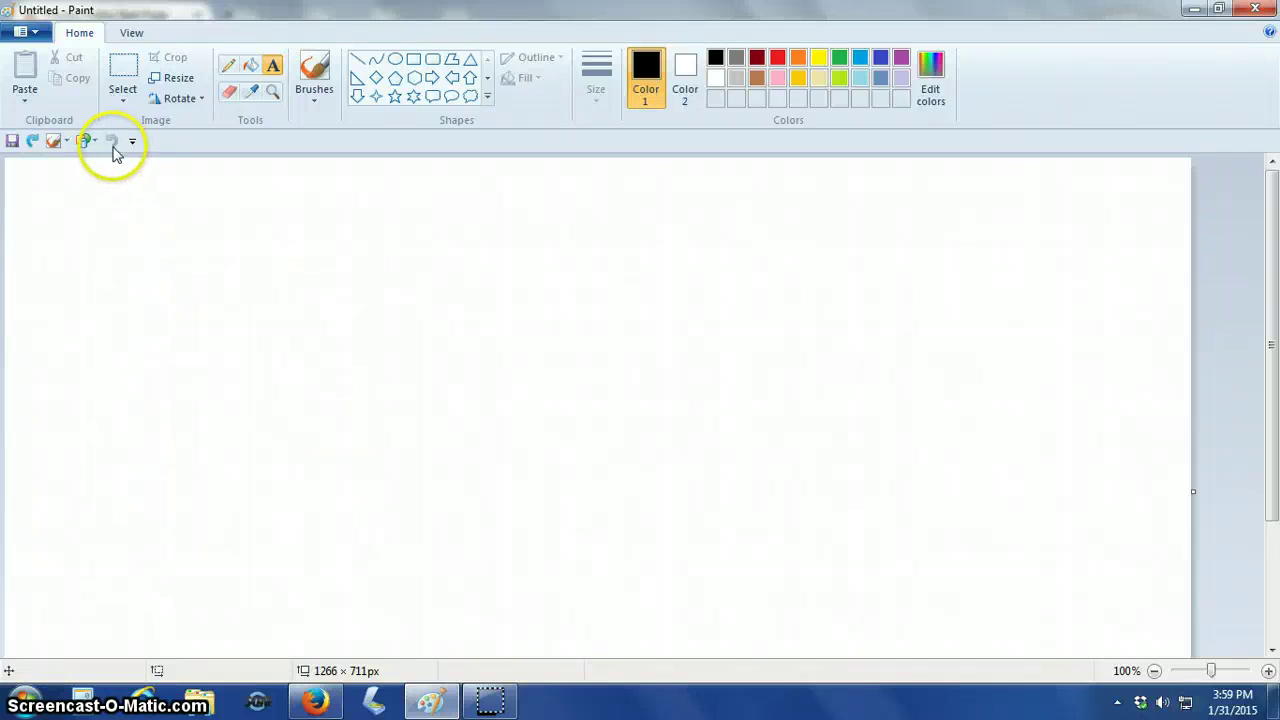